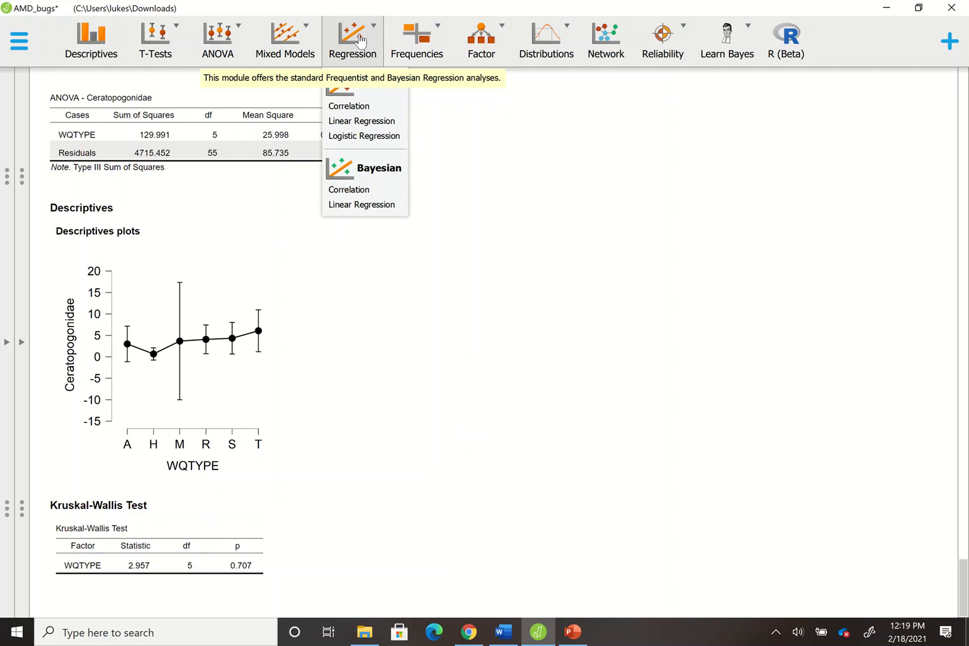
Start a classical linear regression with PerTol as the dependent variable and show its model settings.
click(379, 121)
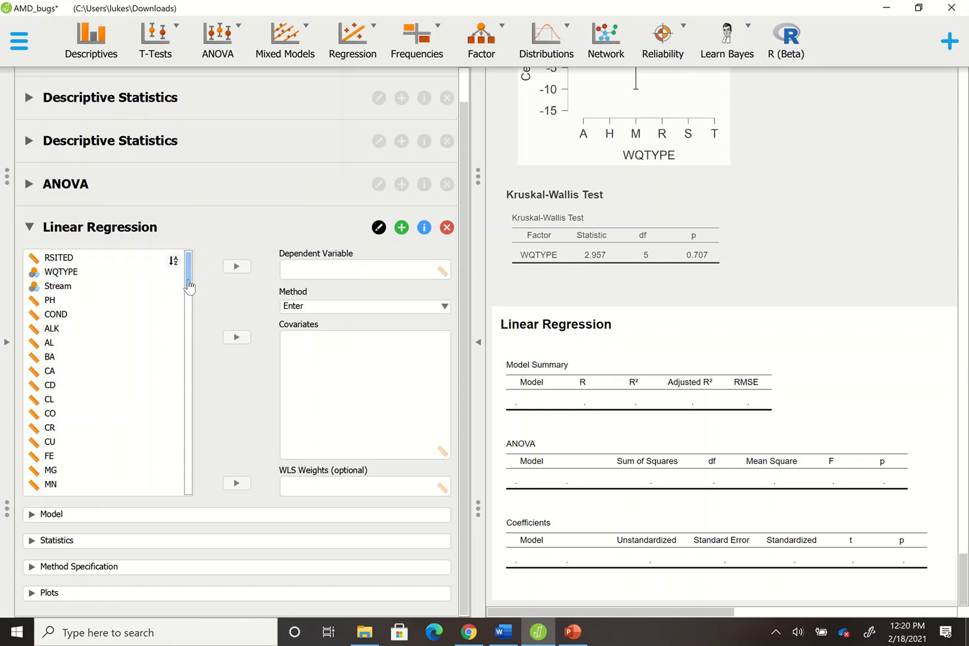
drag(188, 283, 200, 323)
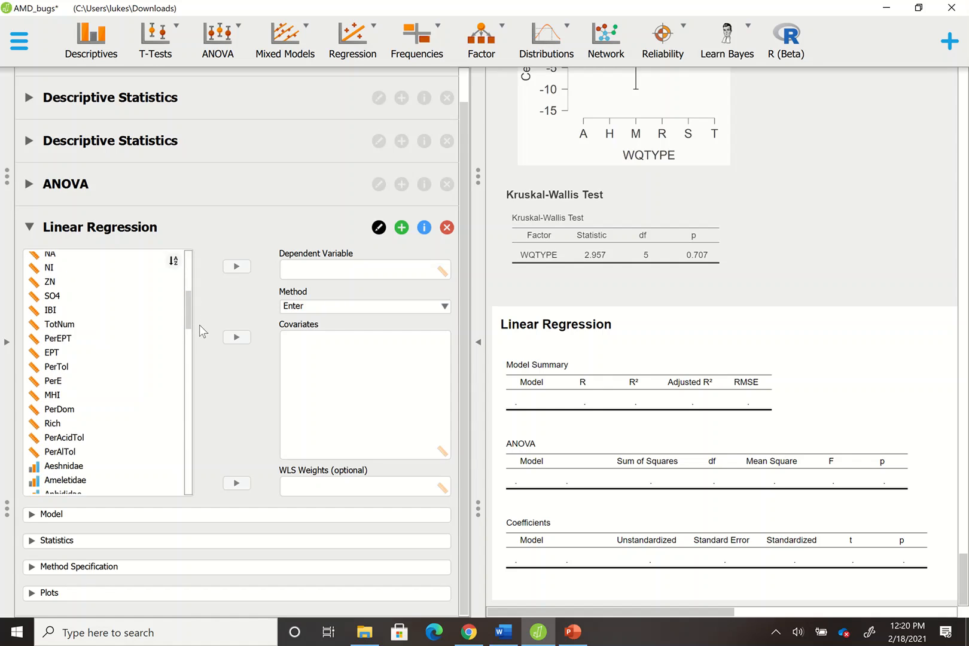
drag(135, 367, 411, 267)
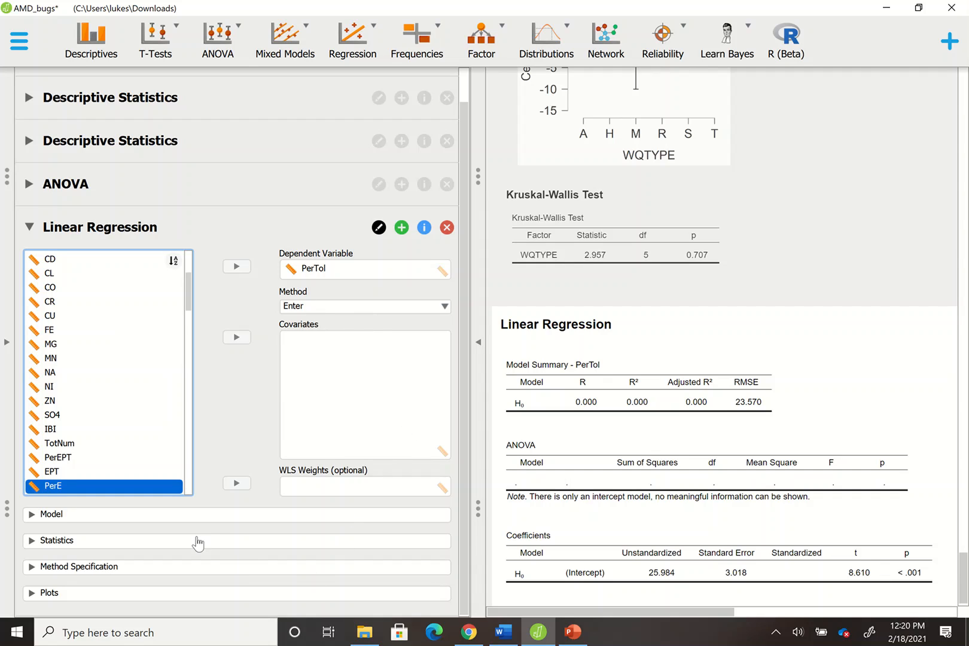
click(186, 515)
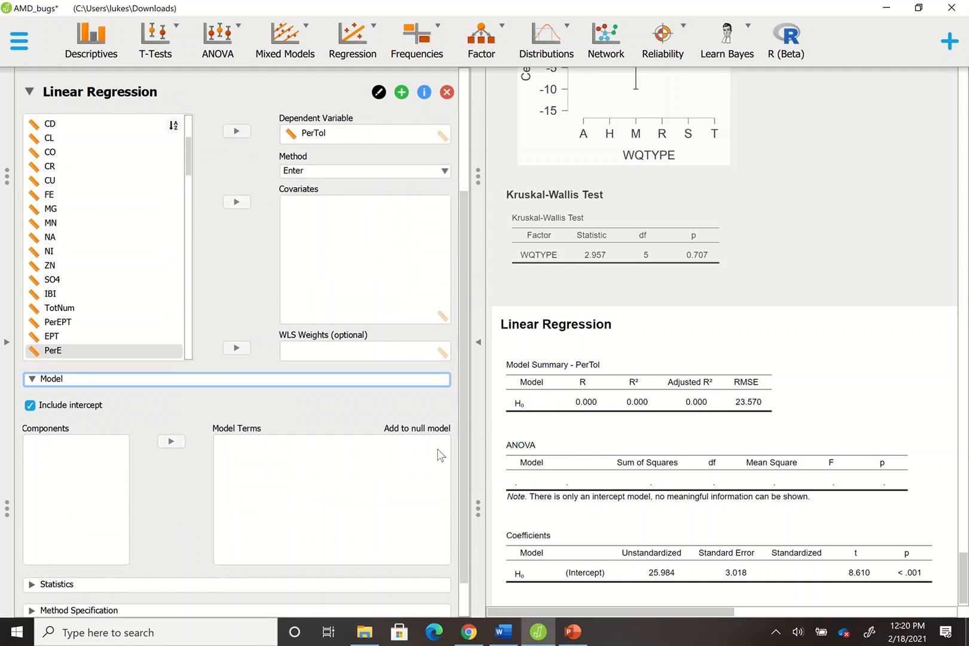
mouse_move(443, 2)
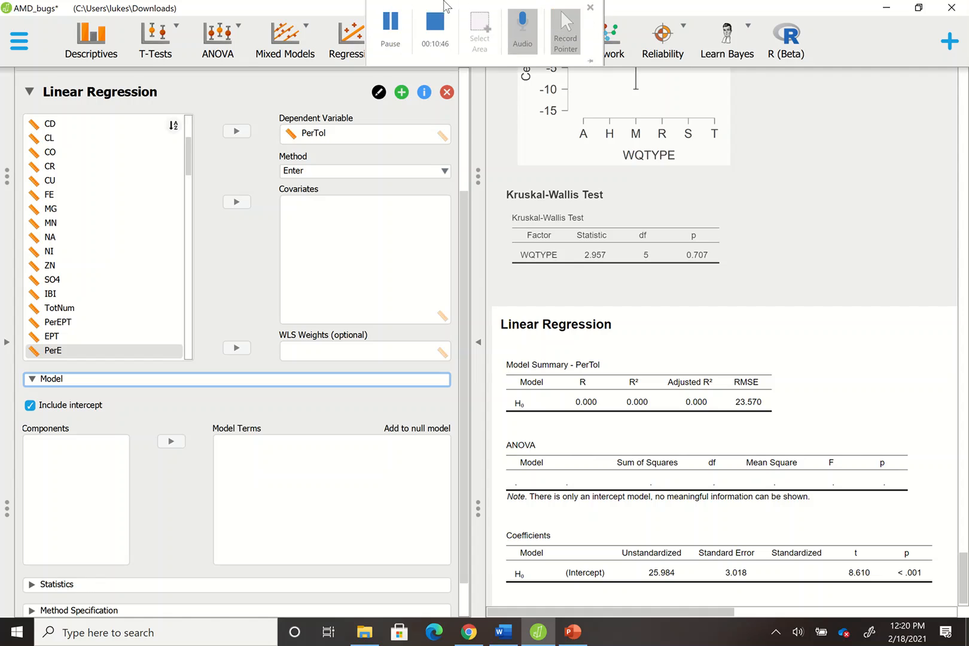
click(395, 29)
click(393, 30)
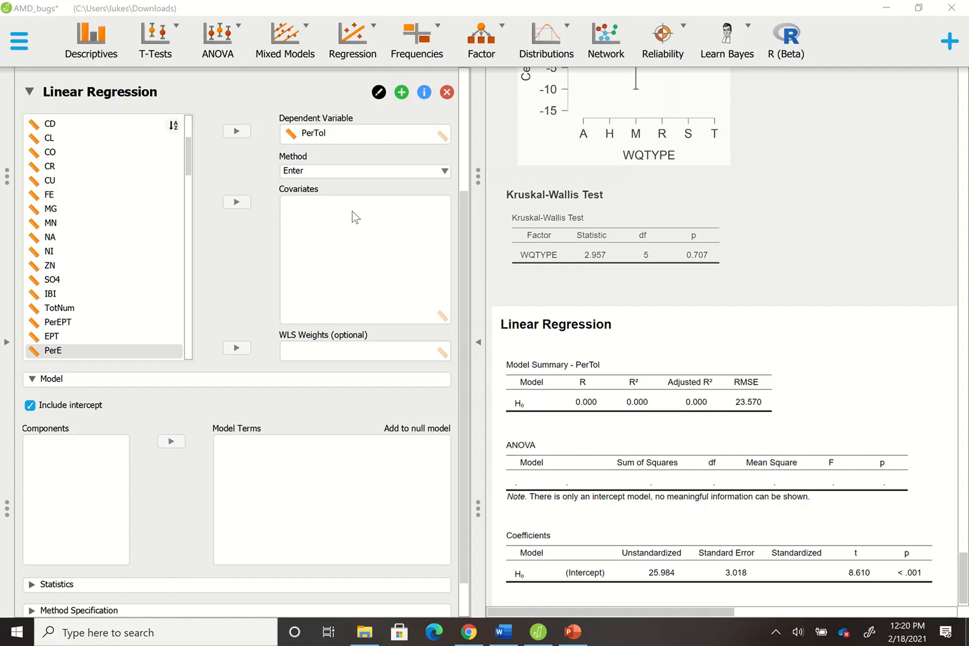
Add PH as the covariate of the linear regression.
scroll(143, 166, up, 3)
drag(59, 164, 398, 239)
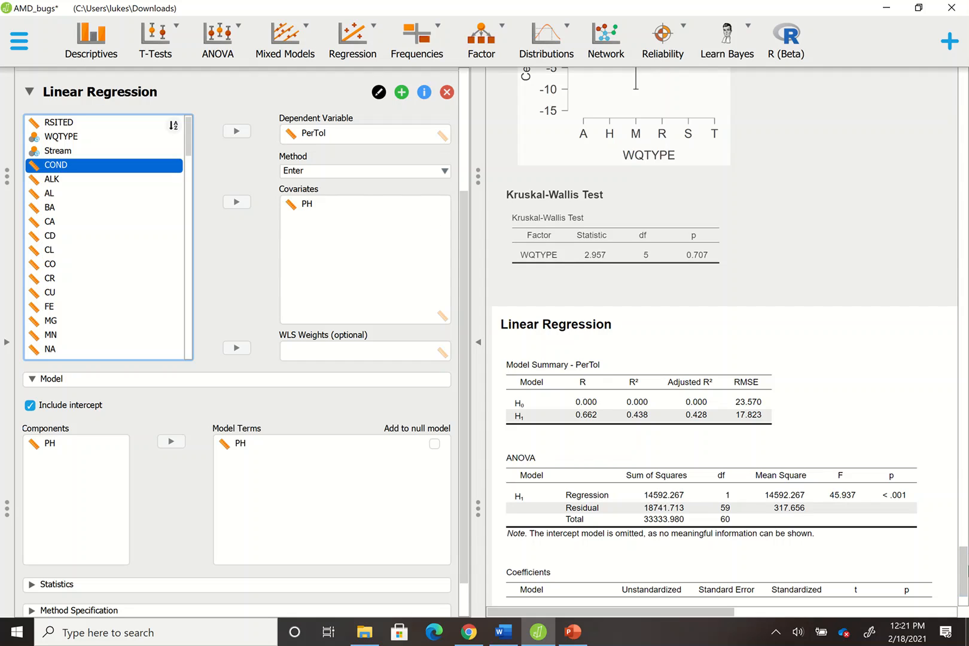
click(967, 570)
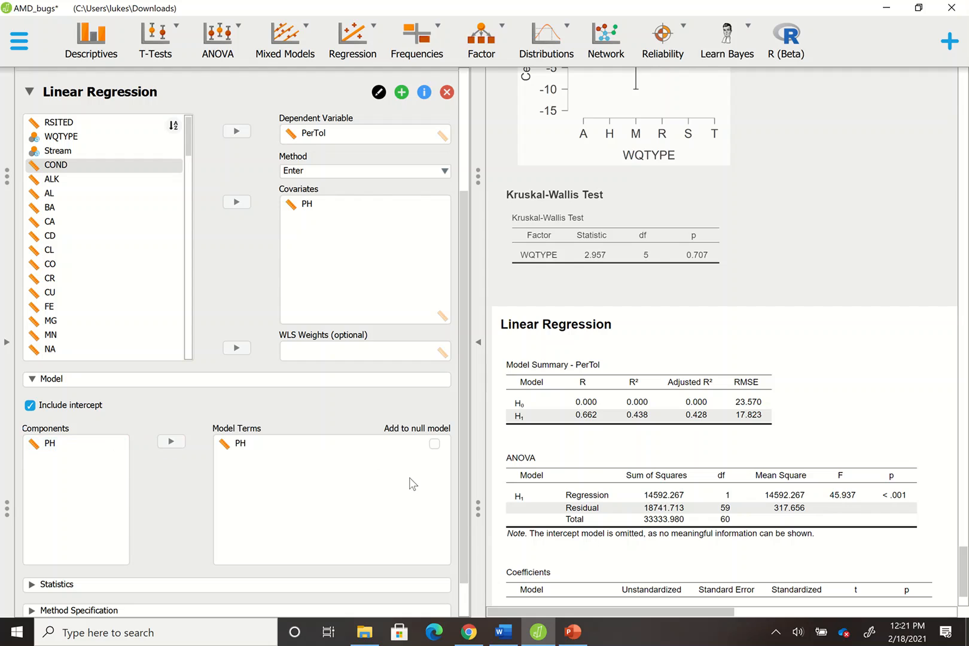
Examine the Statistics and Method Specification options of the linear regression.
drag(465, 456, 471, 504)
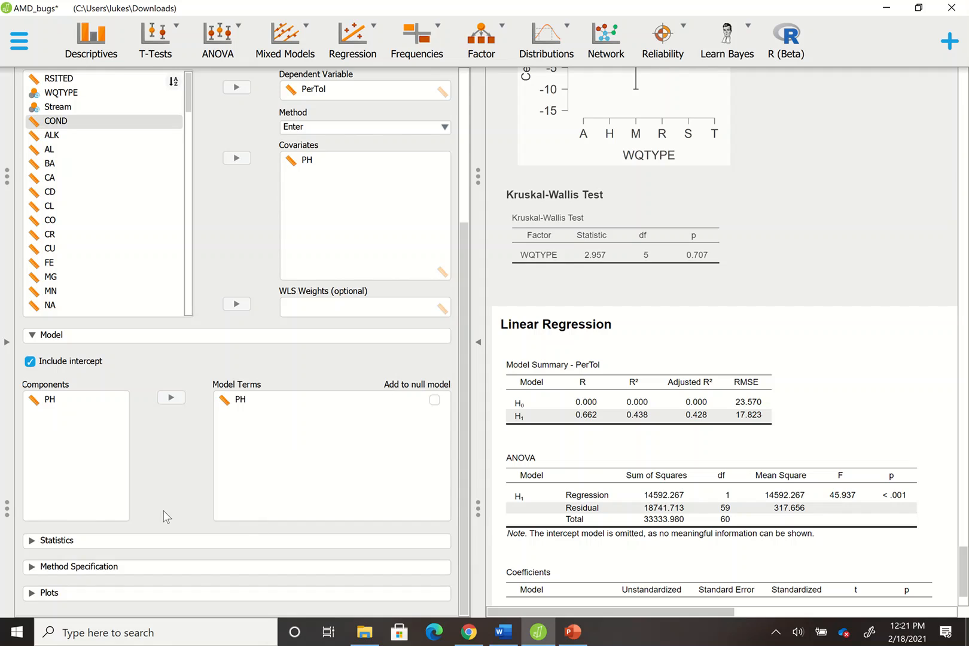
click(142, 542)
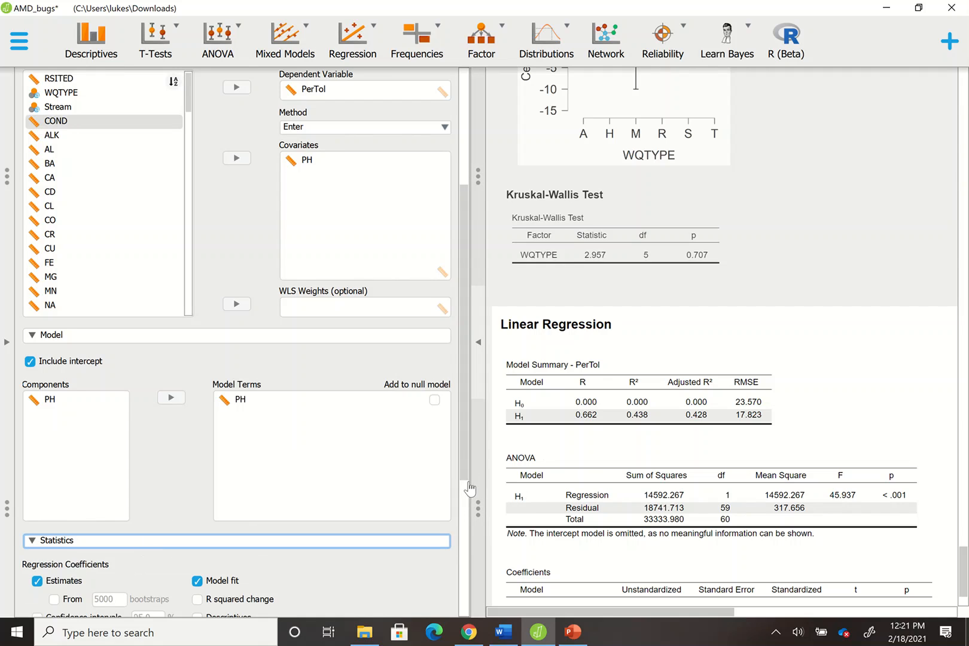
scroll(466, 502, down, 2)
scroll(470, 535, down, 1)
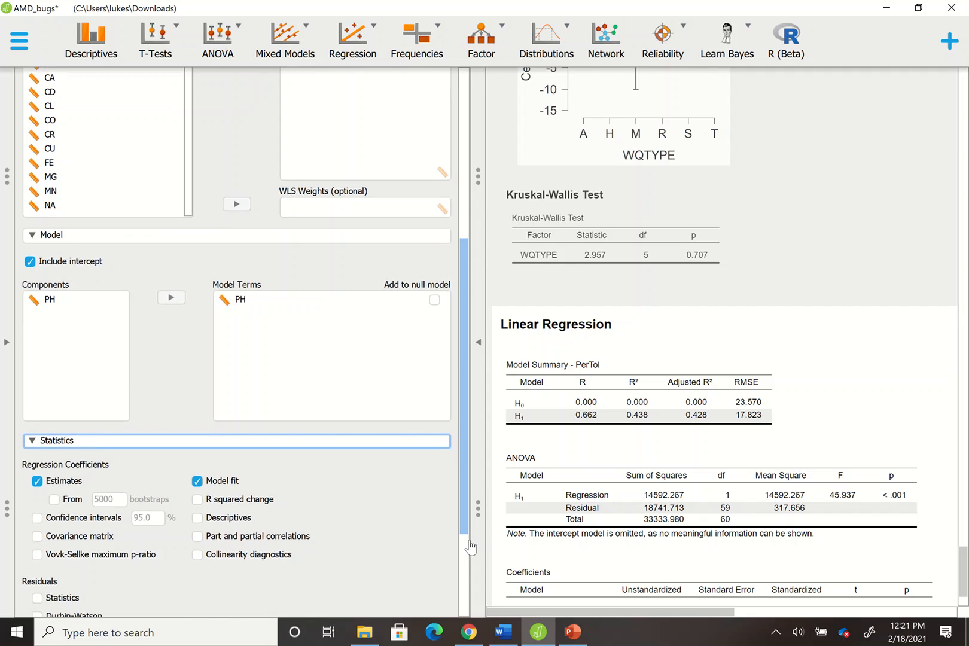
scroll(469, 545, down, 2)
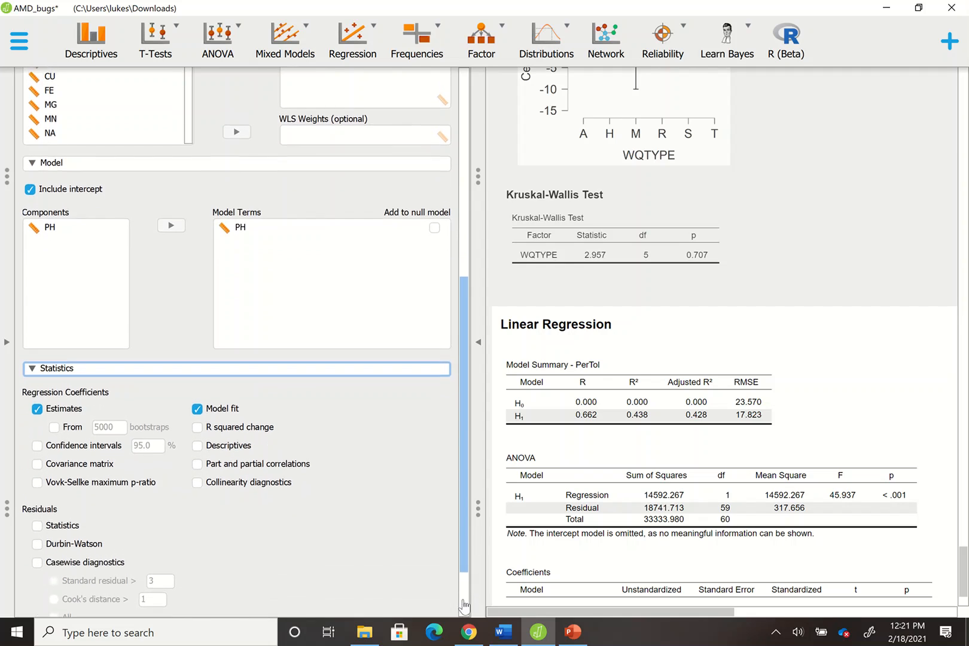
scroll(470, 583, down, 2)
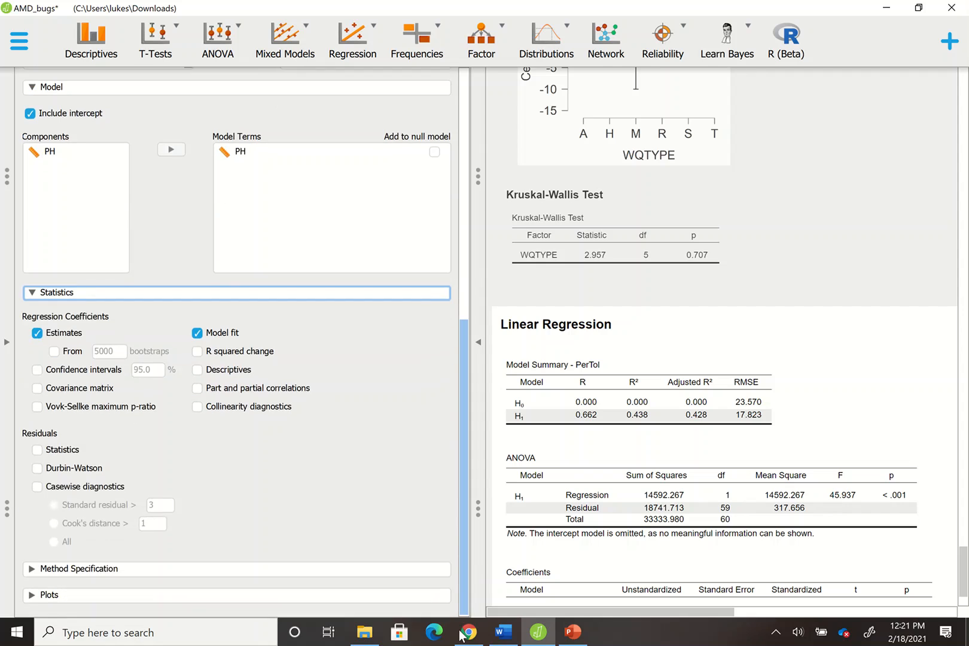
click(197, 567)
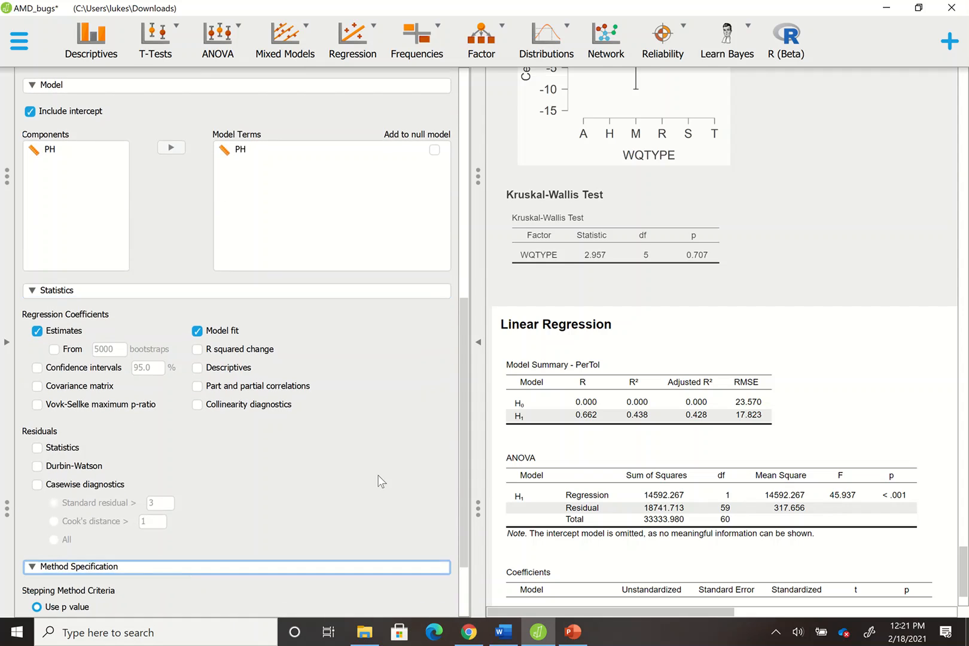
scroll(467, 448, down, 3)
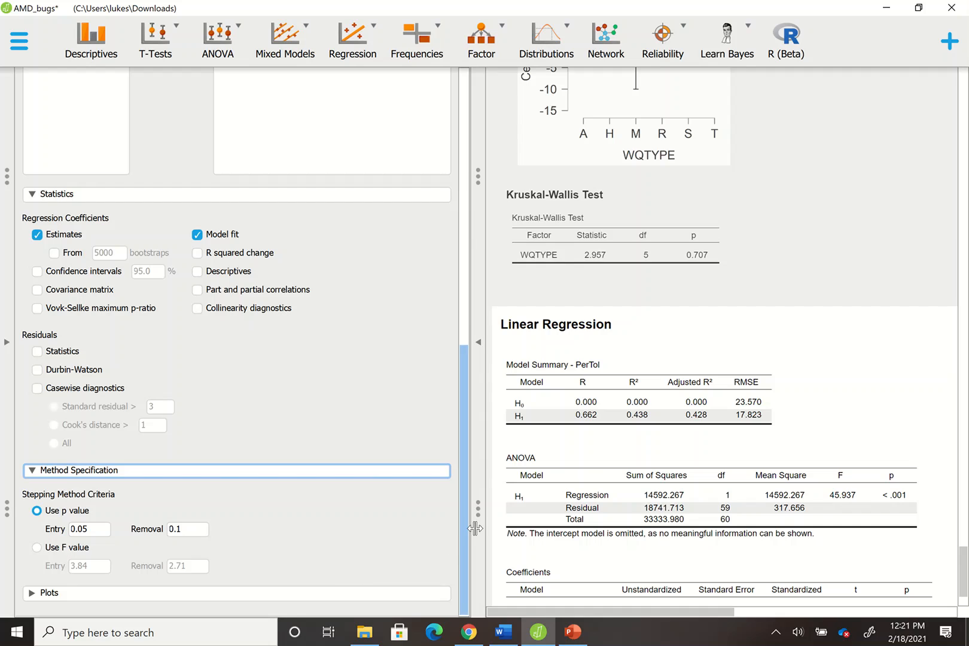
Add partial plots with 95% confidence intervals to the regression output, and collapse the analysis form.
click(367, 594)
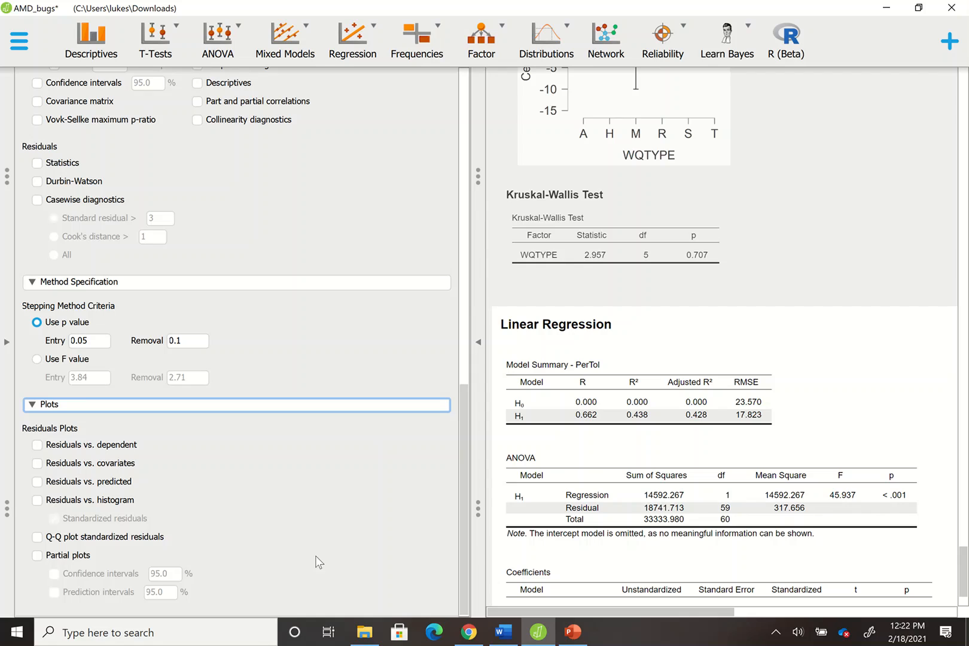
click(34, 557)
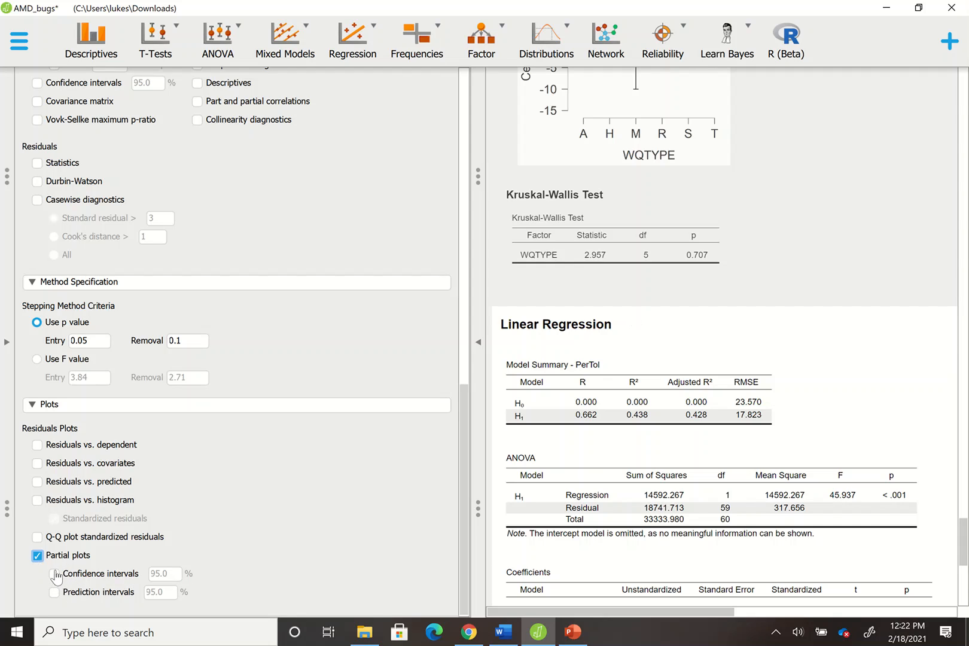
click(55, 574)
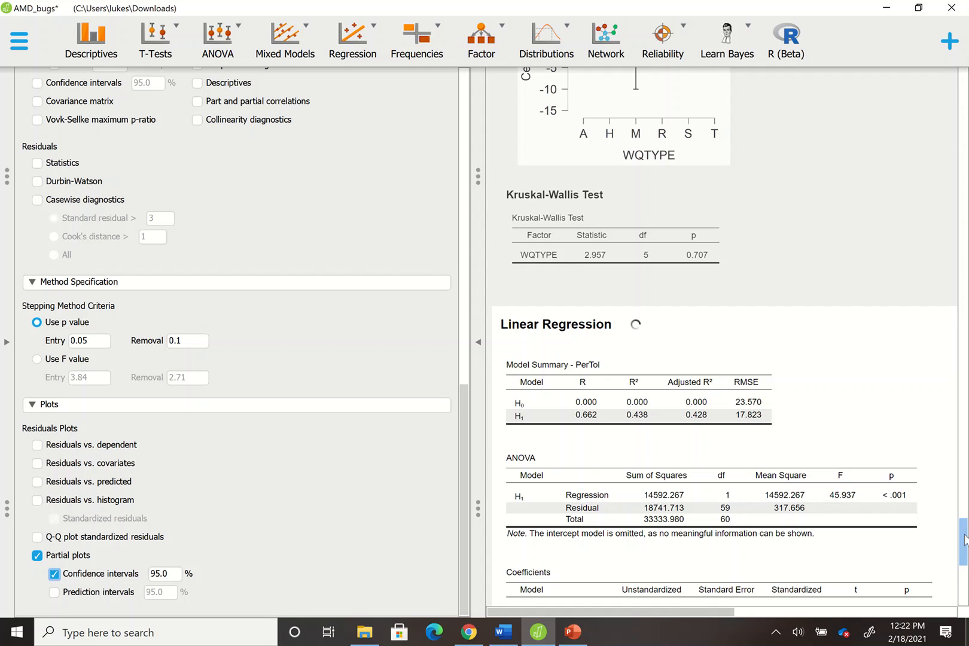
drag(965, 537, 966, 578)
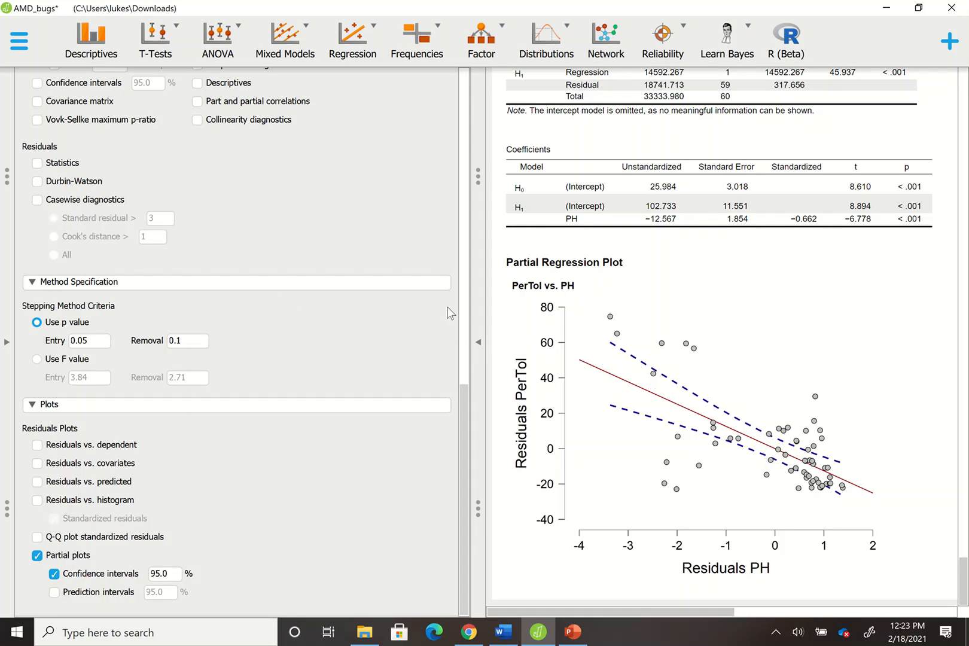
drag(468, 413, 492, 139)
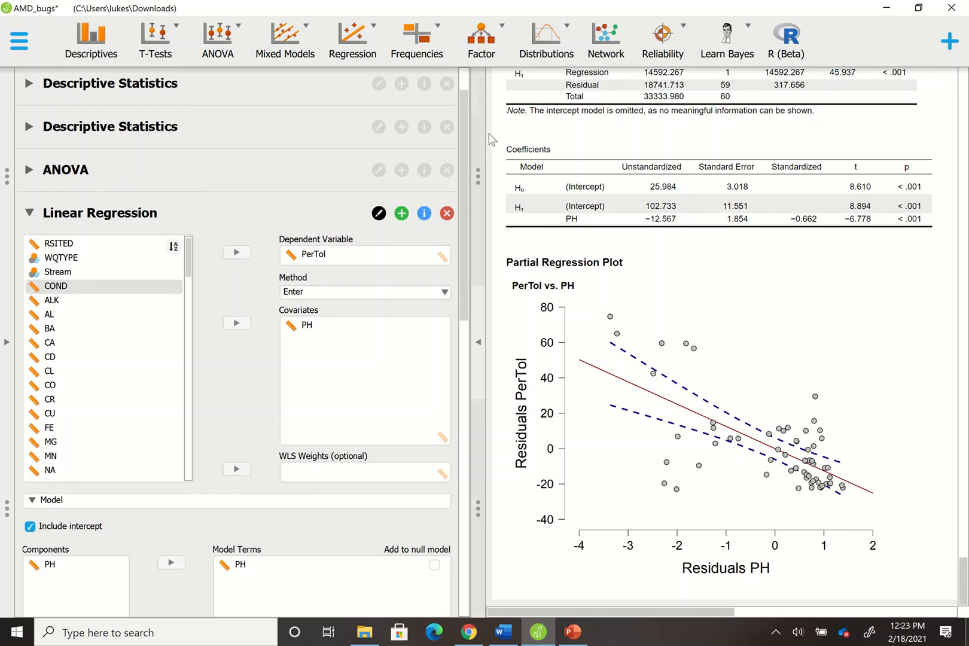
click(477, 353)
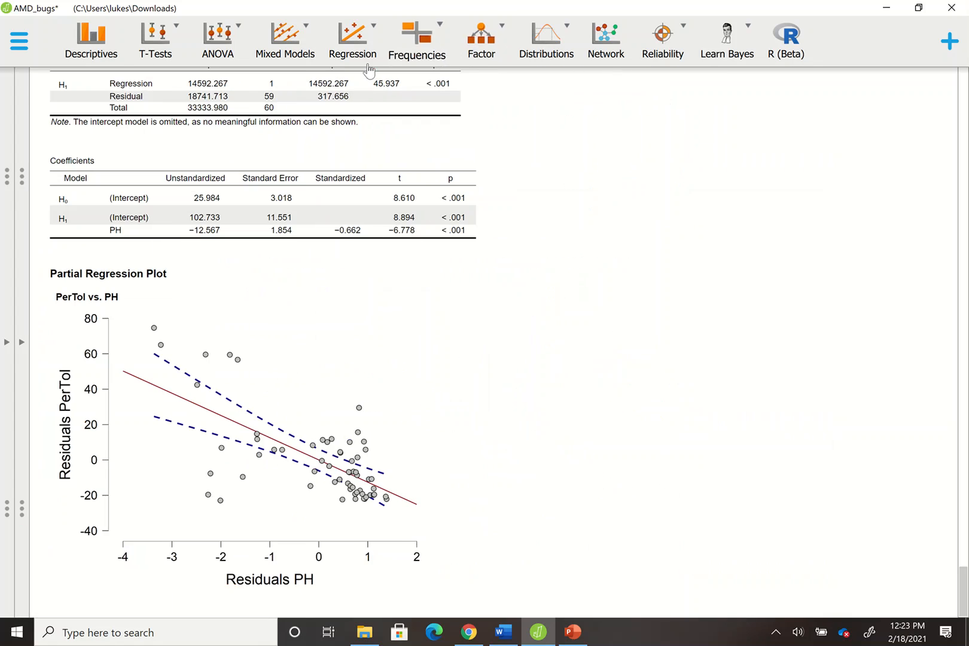
Start a classical correlation analysis with Aeshnidae and Ameletidae as its first variables.
click(372, 44)
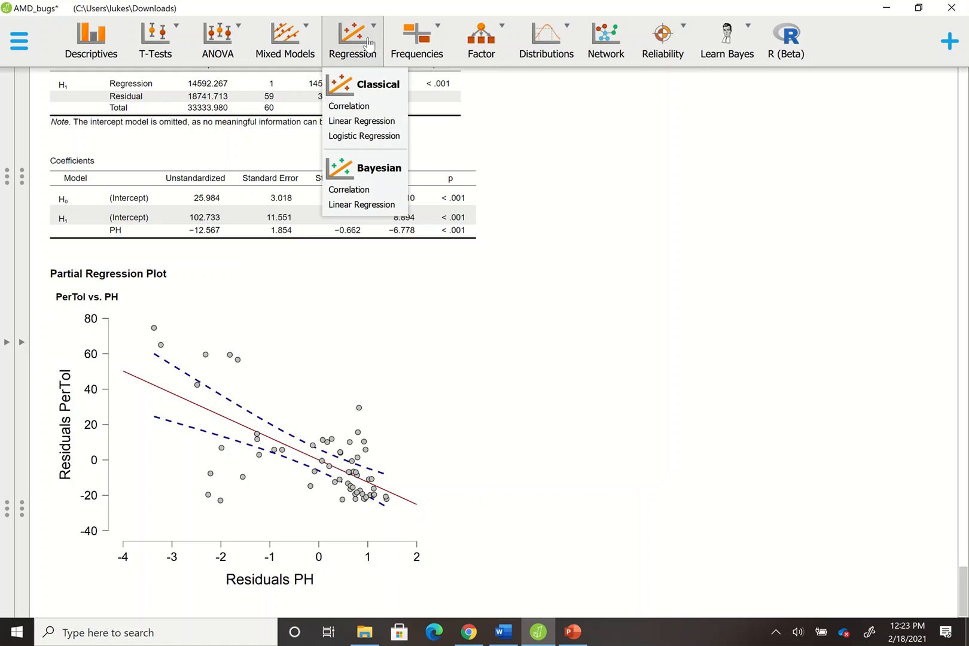
click(378, 113)
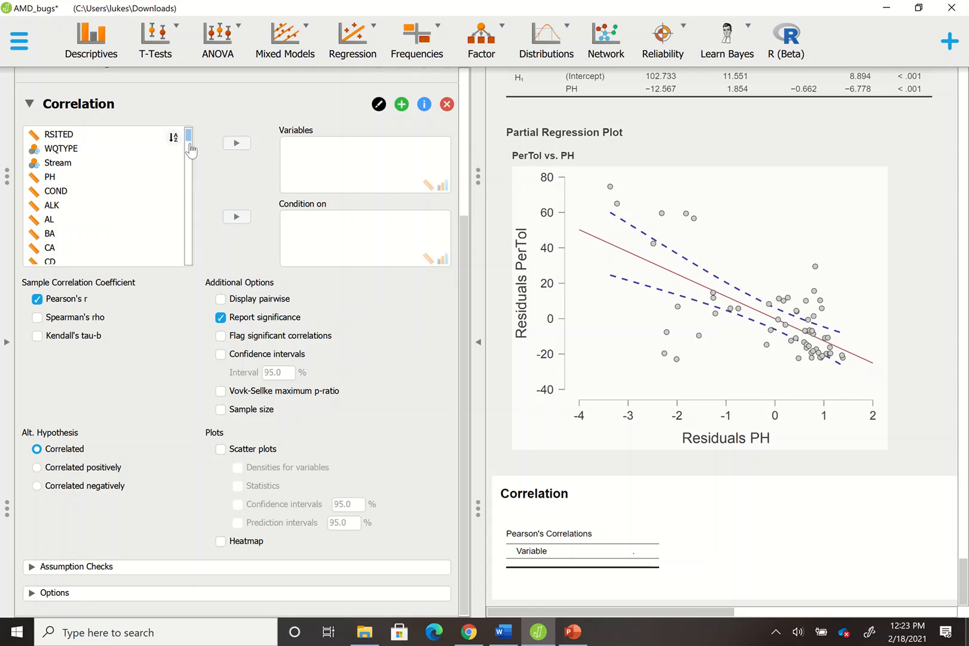
drag(191, 152, 194, 184)
scroll(194, 182, down, 3)
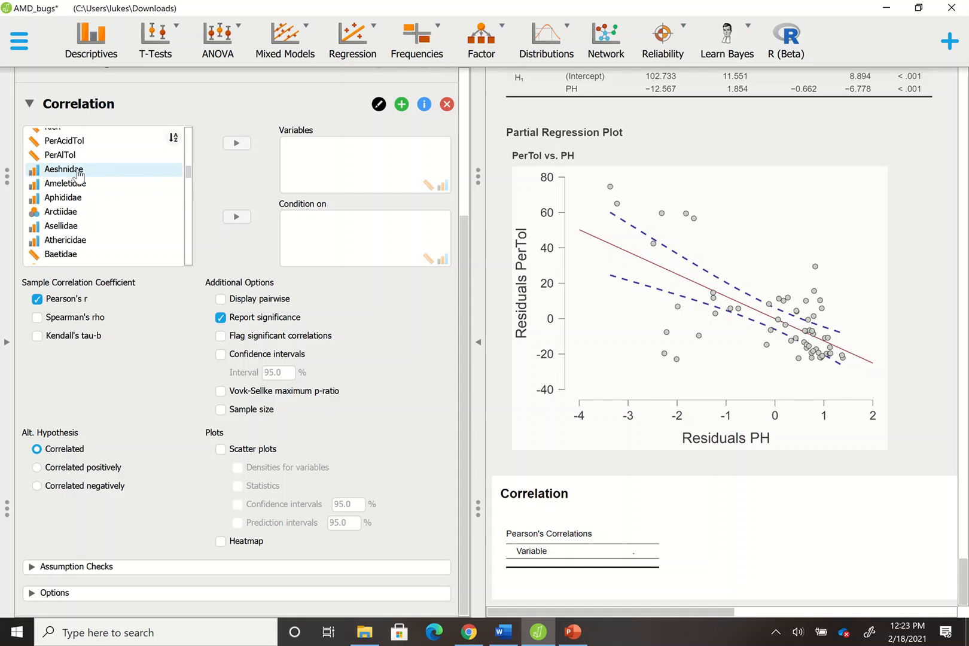
drag(79, 174, 320, 151)
drag(123, 261, 338, 171)
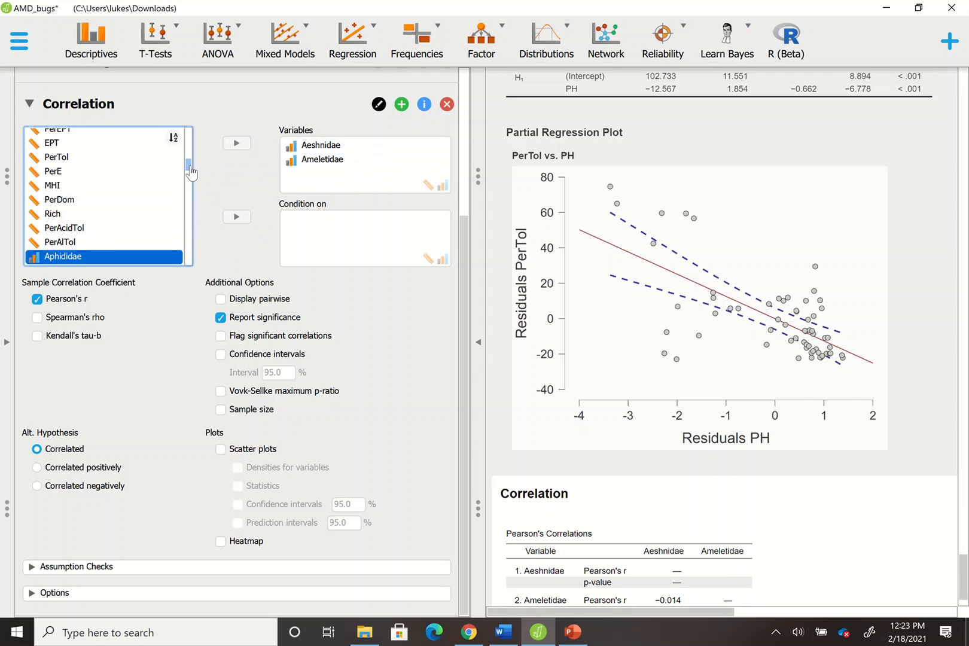
Add Aphididae and Arctiidae to the correlation variables.
scroll(191, 183, down, 2)
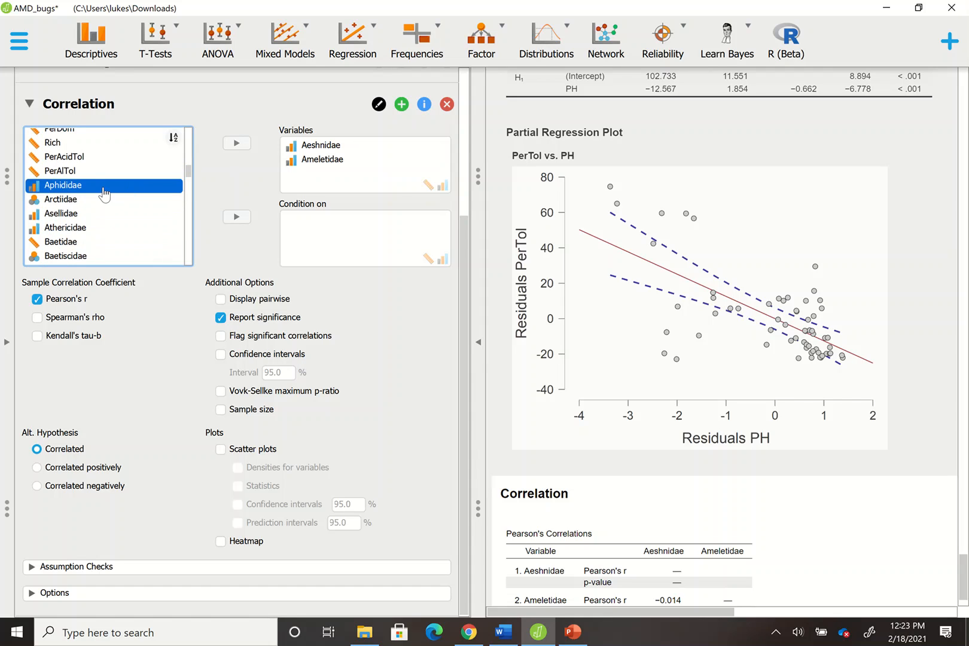
drag(103, 192, 398, 187)
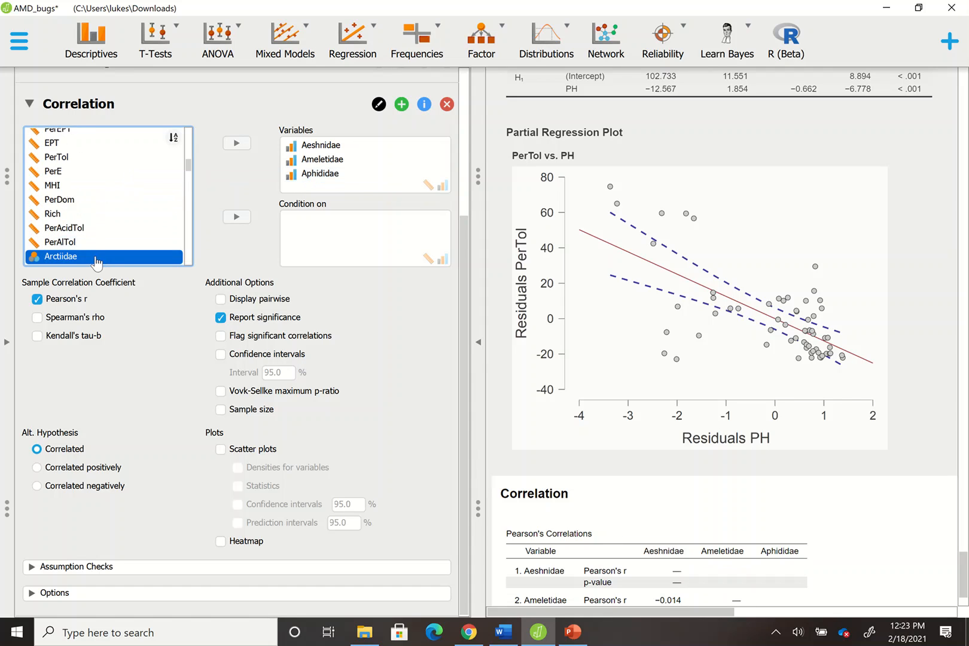
drag(97, 262, 362, 187)
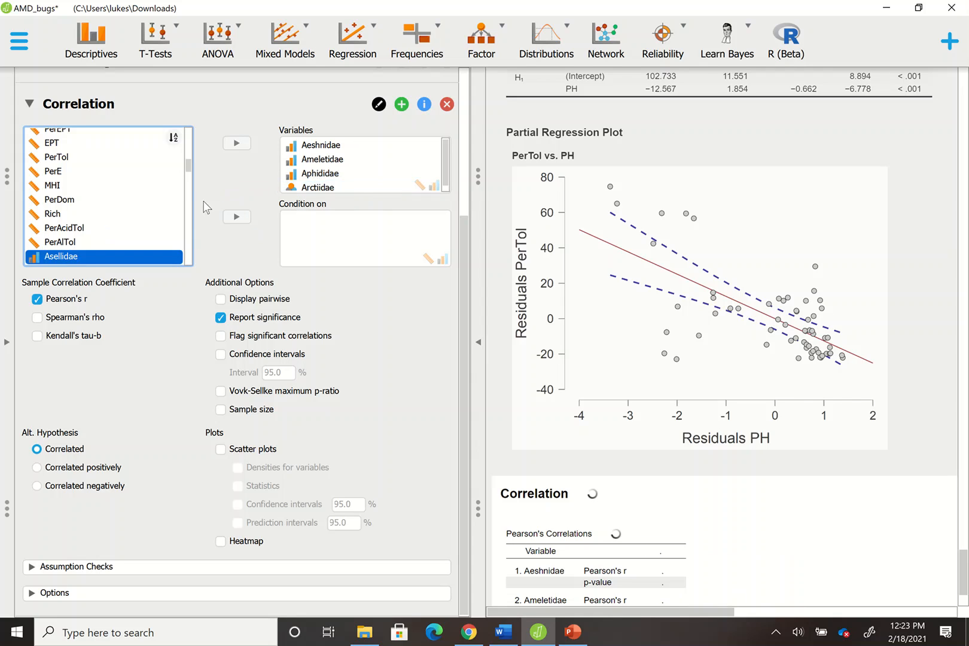
drag(447, 175, 451, 197)
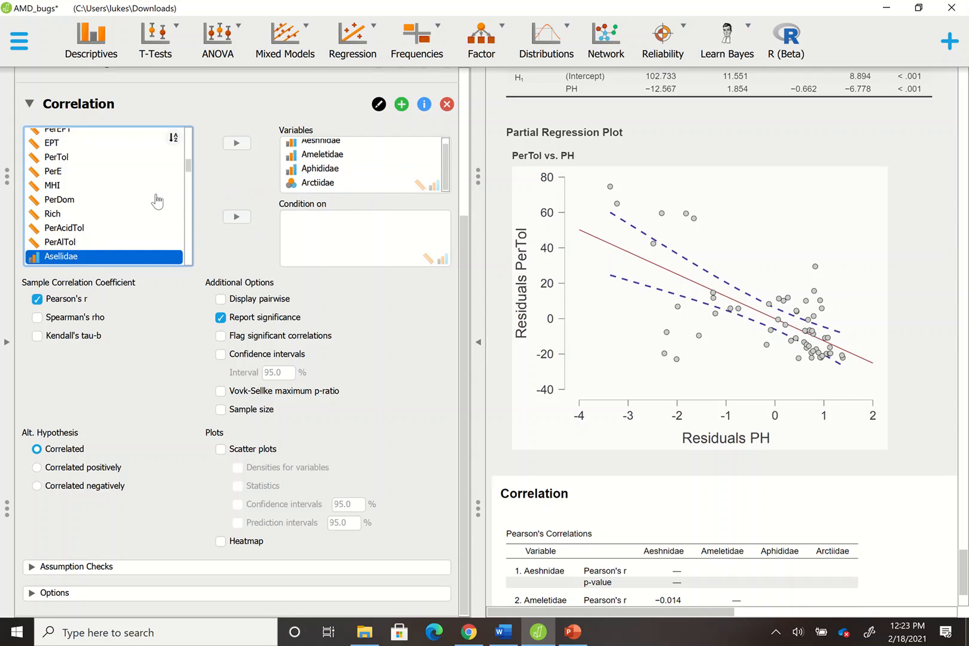
Add Asellidae, Athericidae and Baetidae to the correlation variables.
drag(137, 257, 390, 193)
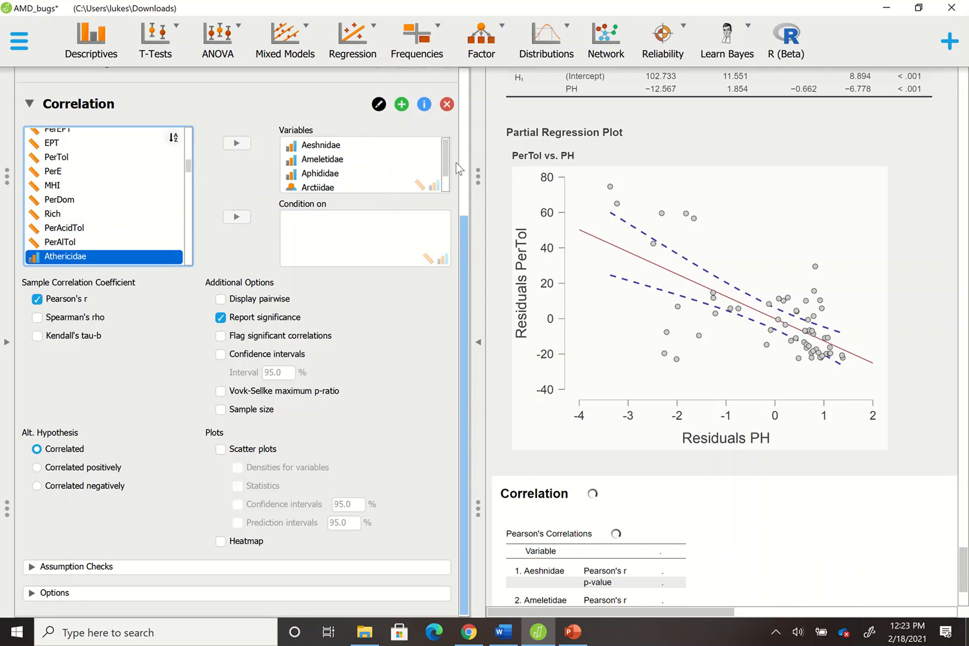
drag(446, 179, 445, 197)
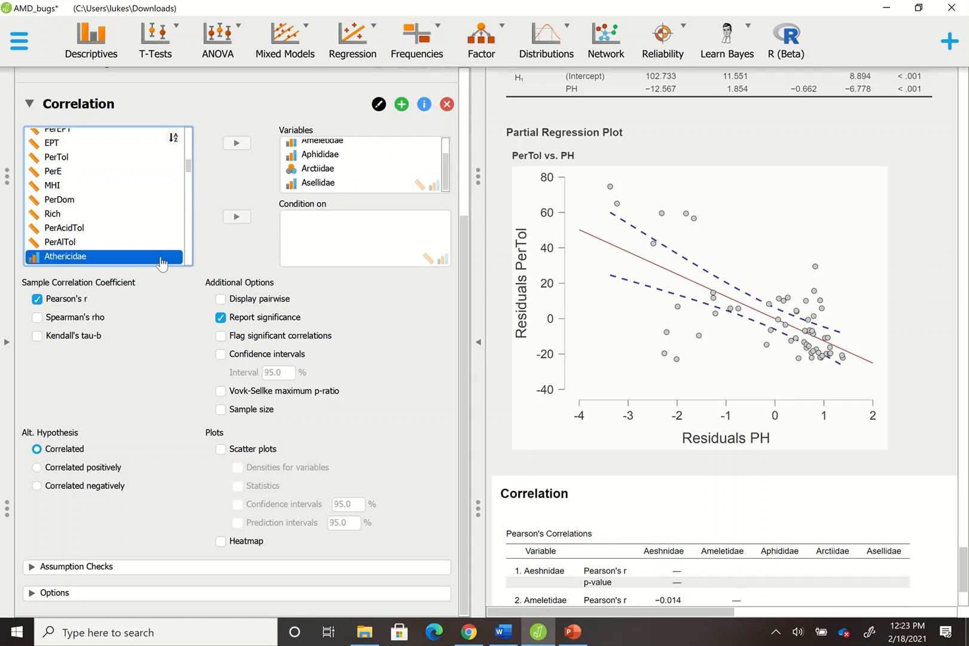
drag(157, 258, 447, 199)
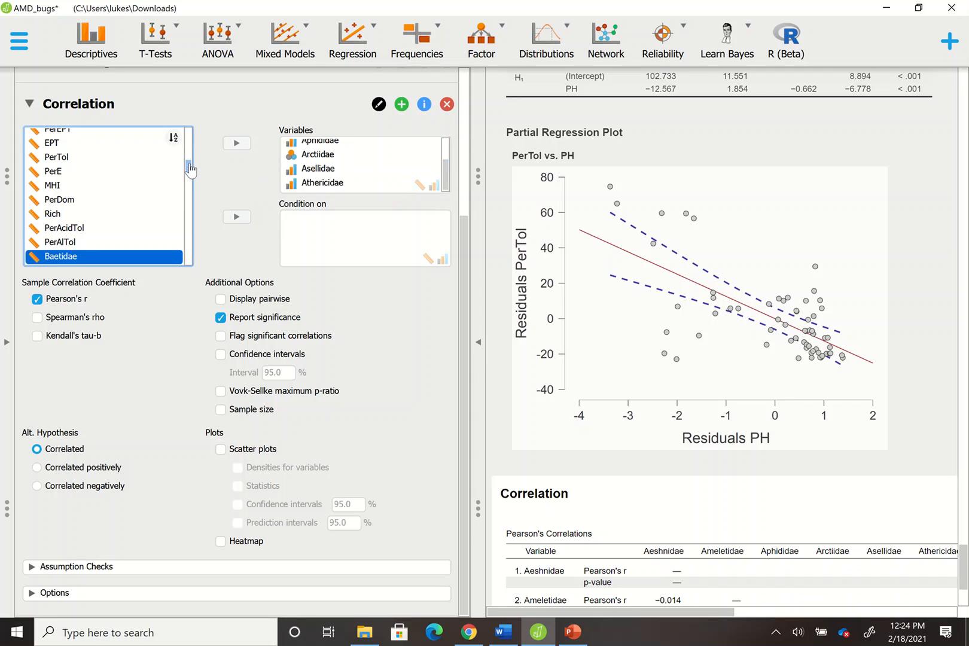
drag(189, 171, 189, 172)
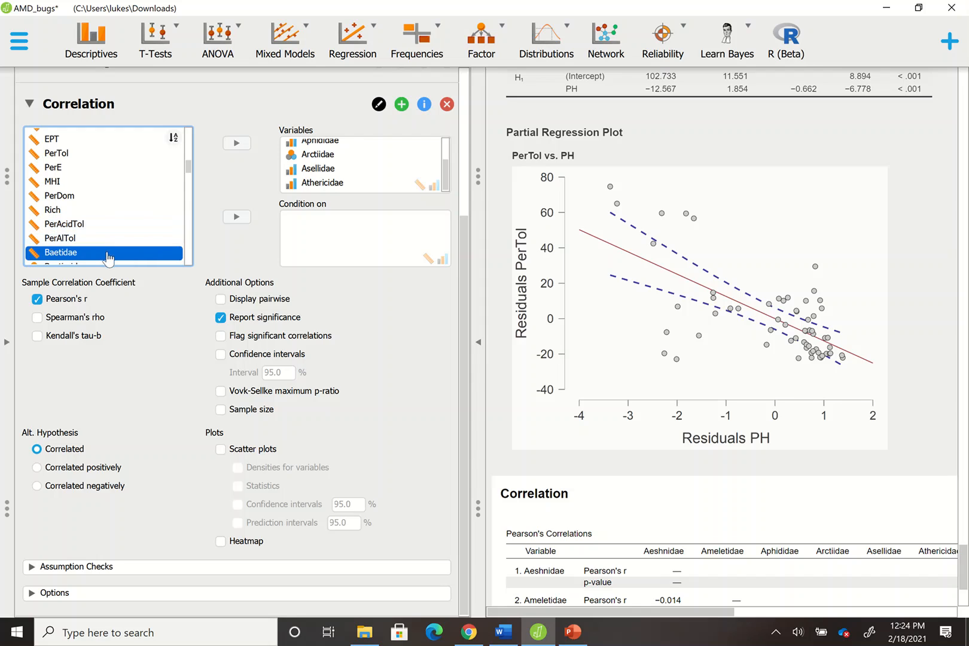
drag(105, 256, 378, 189)
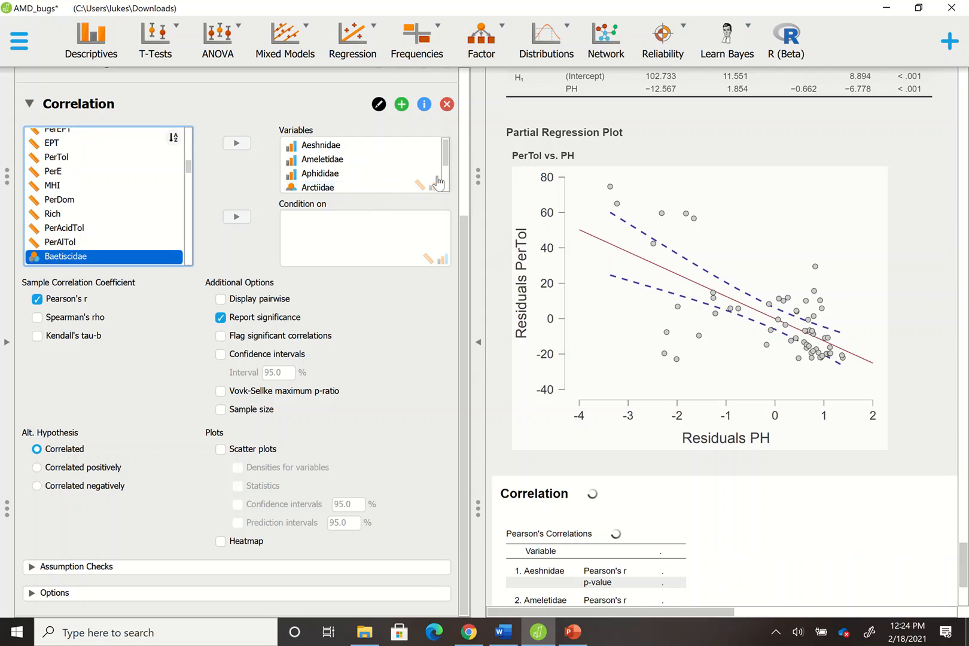
drag(445, 161, 450, 201)
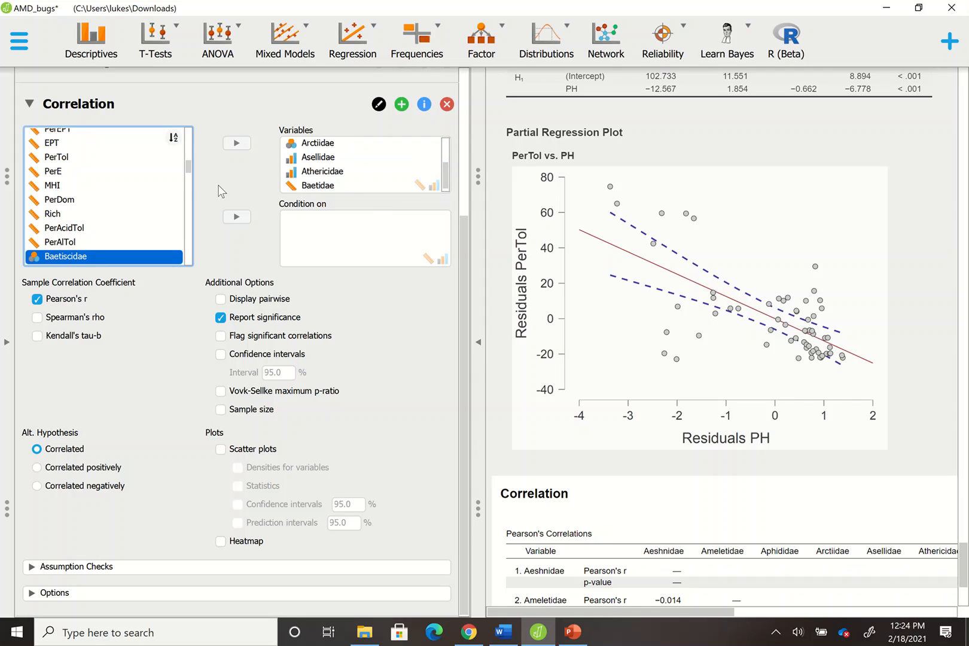
Add Baetiscidae, Blephariceridae and Brachycentridae to the correlation variables.
drag(139, 261, 376, 184)
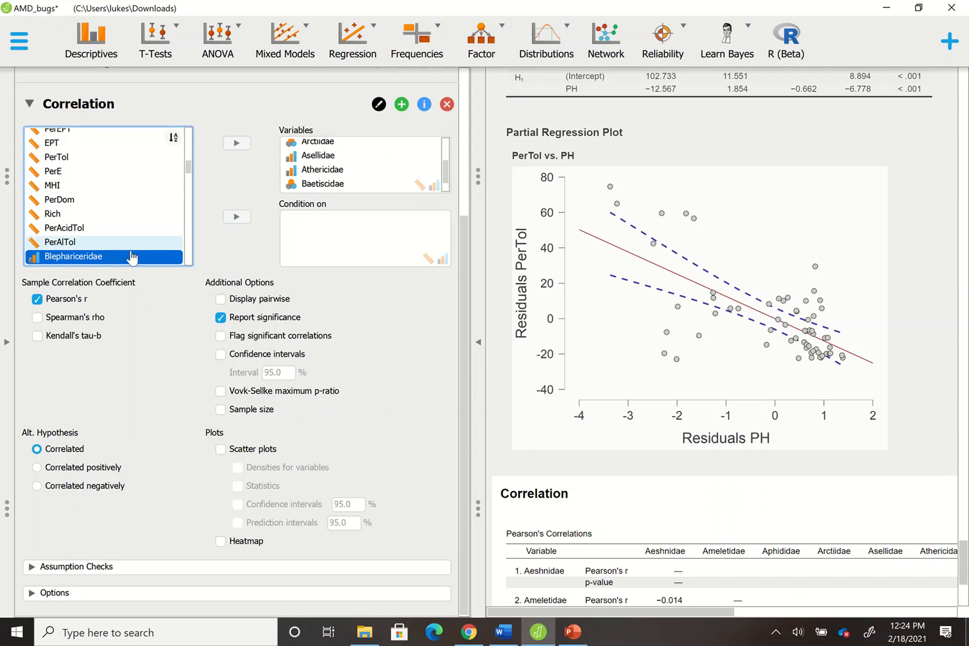
drag(129, 255, 401, 181)
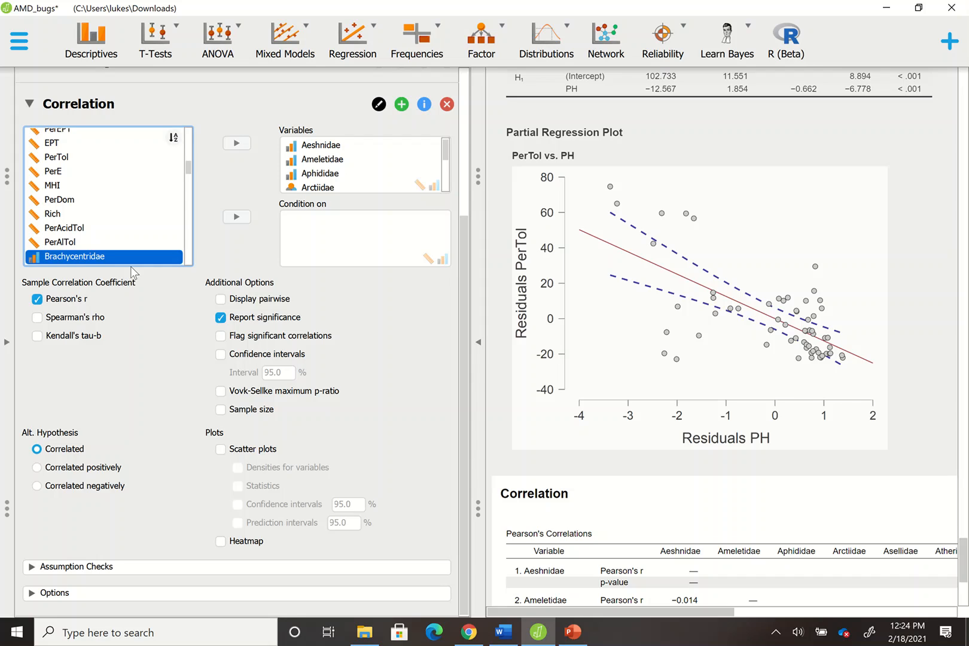
drag(110, 256, 374, 162)
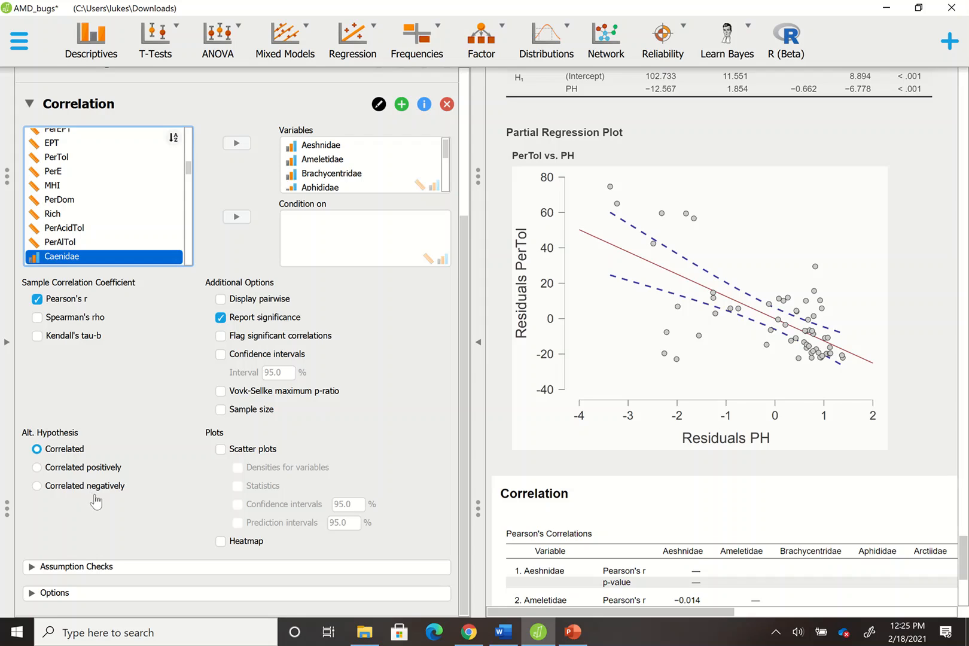
Add scatter plots with statistics to the correlation output.
click(221, 449)
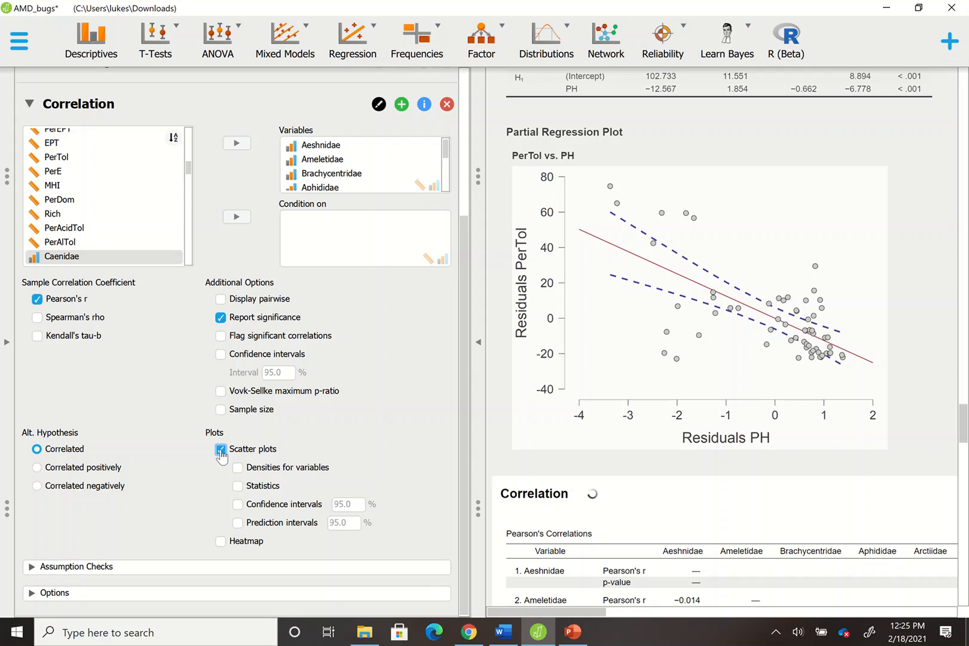
click(238, 485)
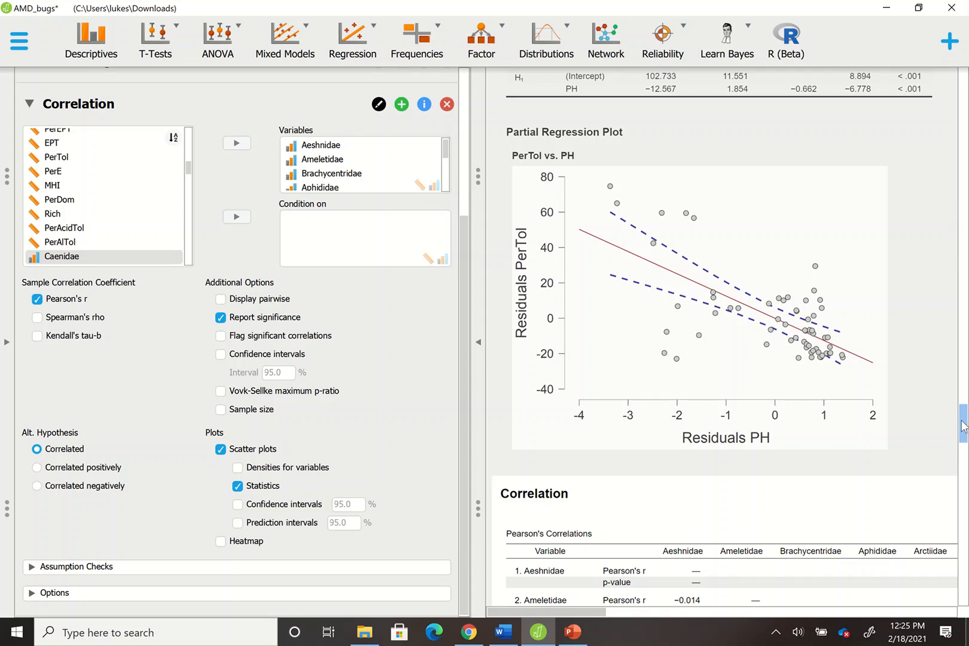
Examine the Pearson's correlations table and the scatter plot matrix for the insect families in the results.
scroll(965, 453, down, 5)
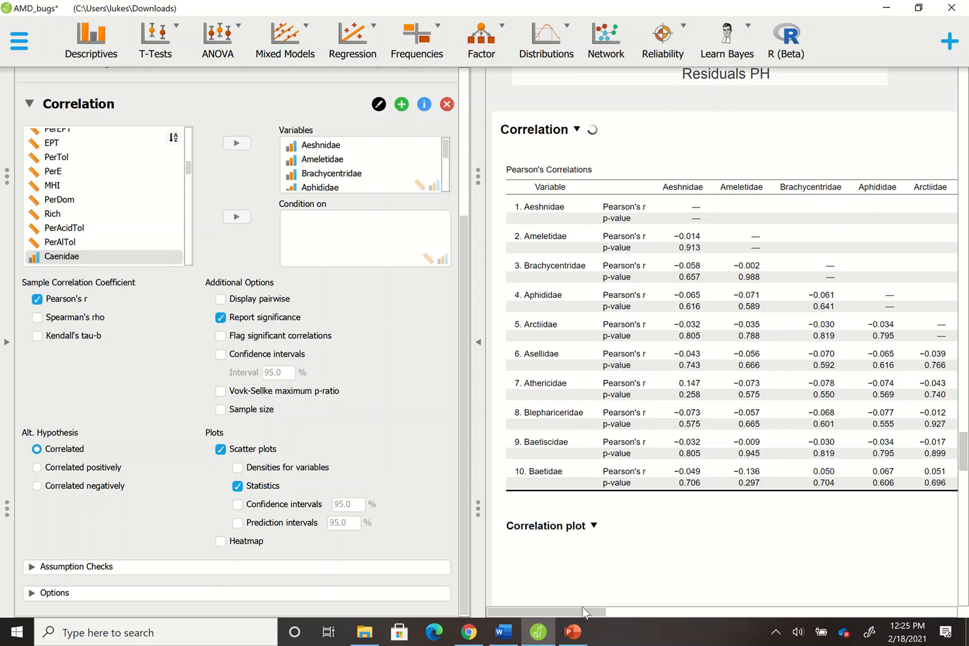
mouse_move(579, 610)
mouse_down()
mouse_move(707, 586)
mouse_move(610, 607)
mouse_move(580, 596)
mouse_up()
drag(964, 453, 963, 489)
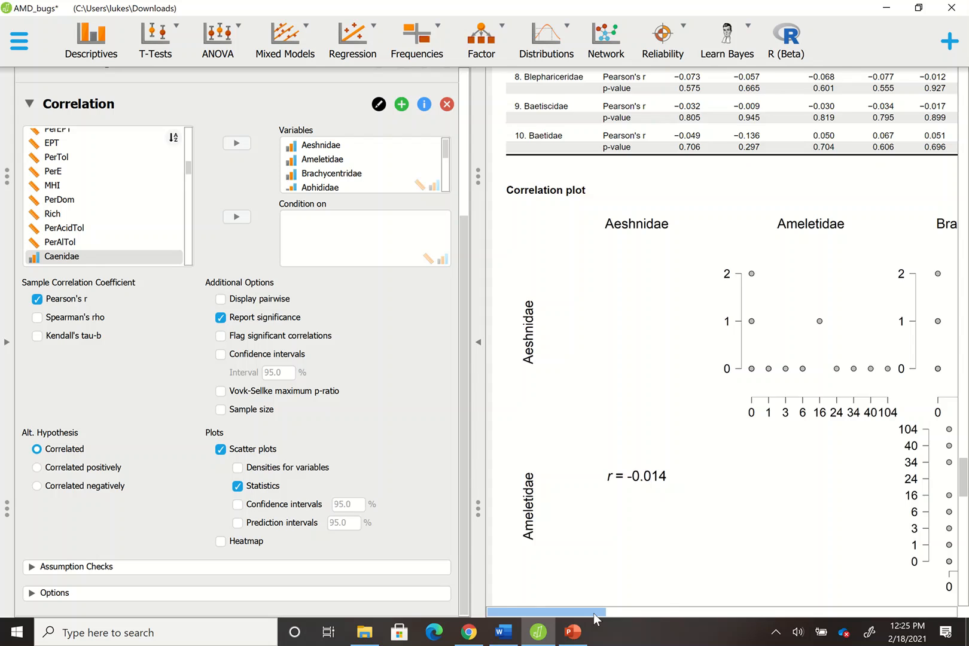
drag(596, 612, 704, 534)
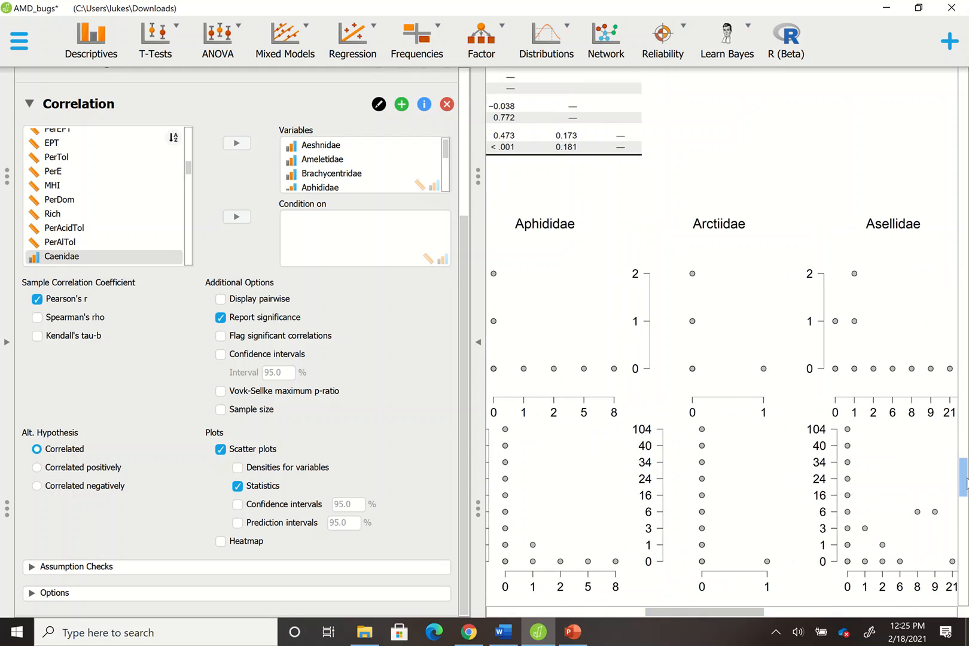
drag(964, 481, 965, 531)
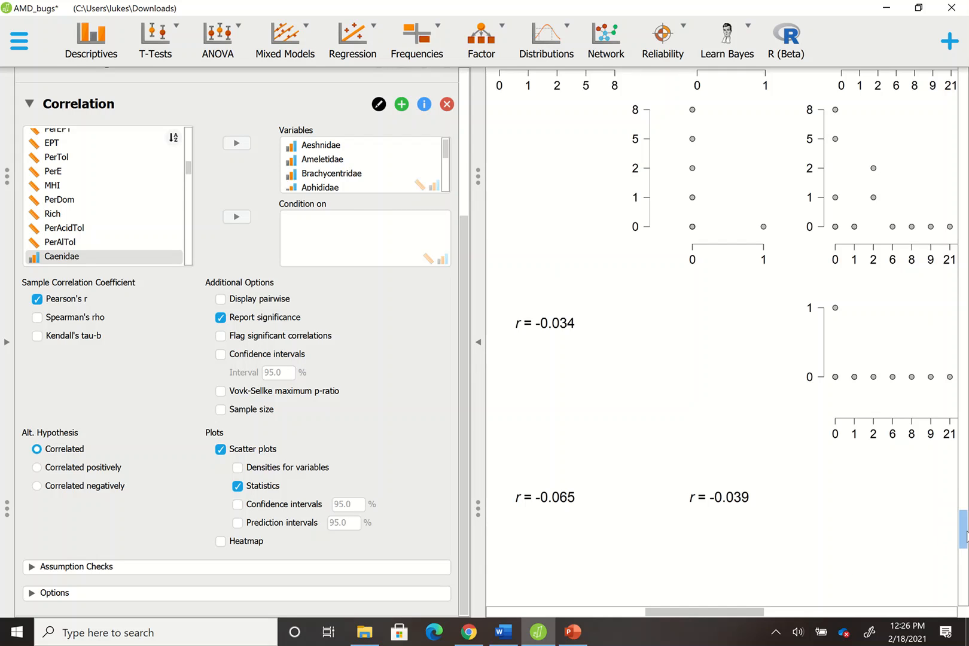
drag(966, 534, 966, 455)
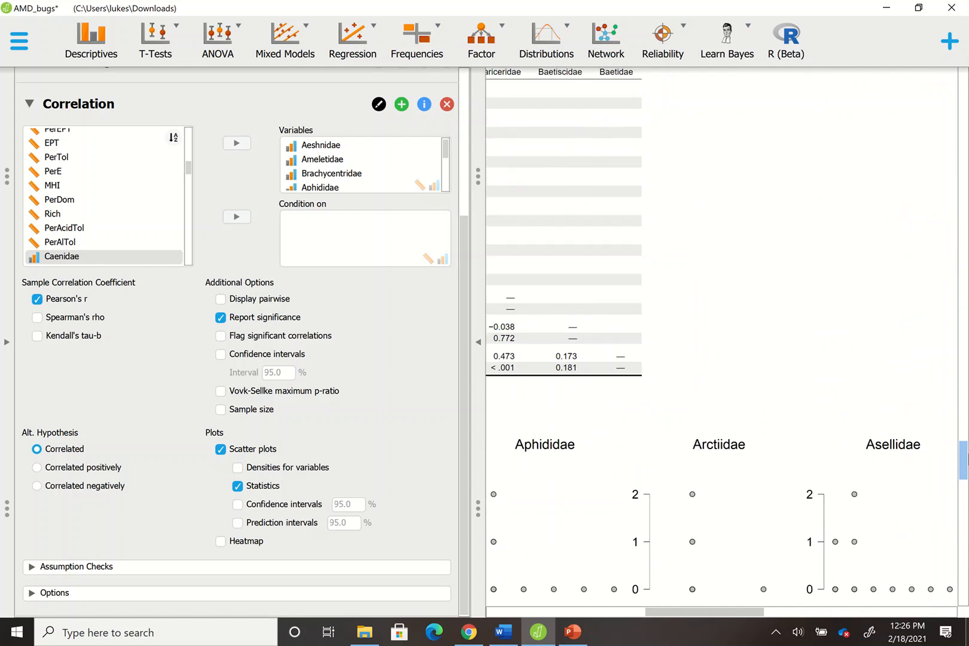
click(588, 612)
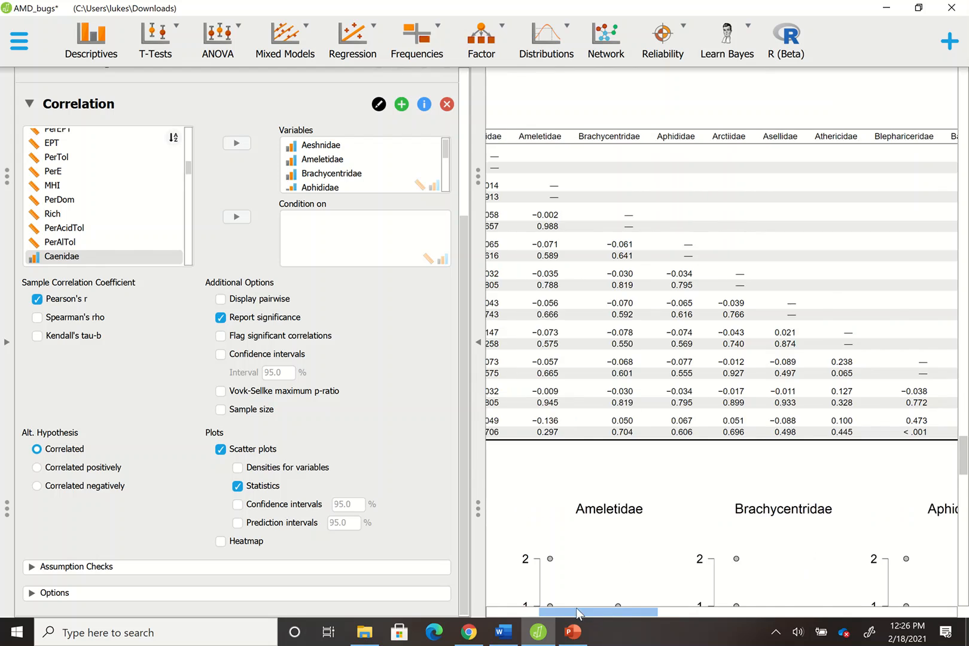
drag(576, 610, 536, 626)
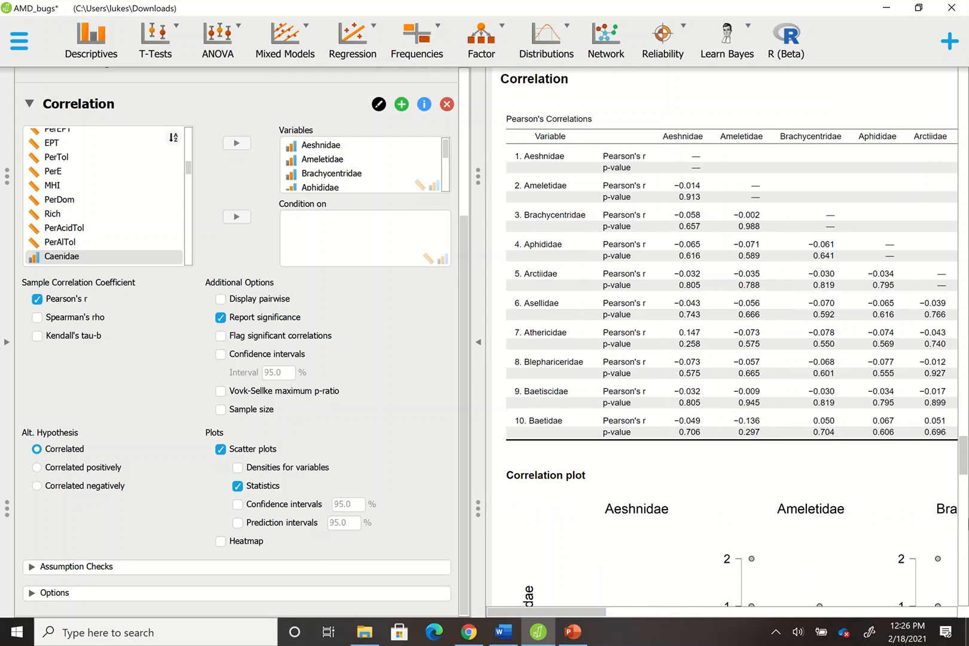
click(964, 532)
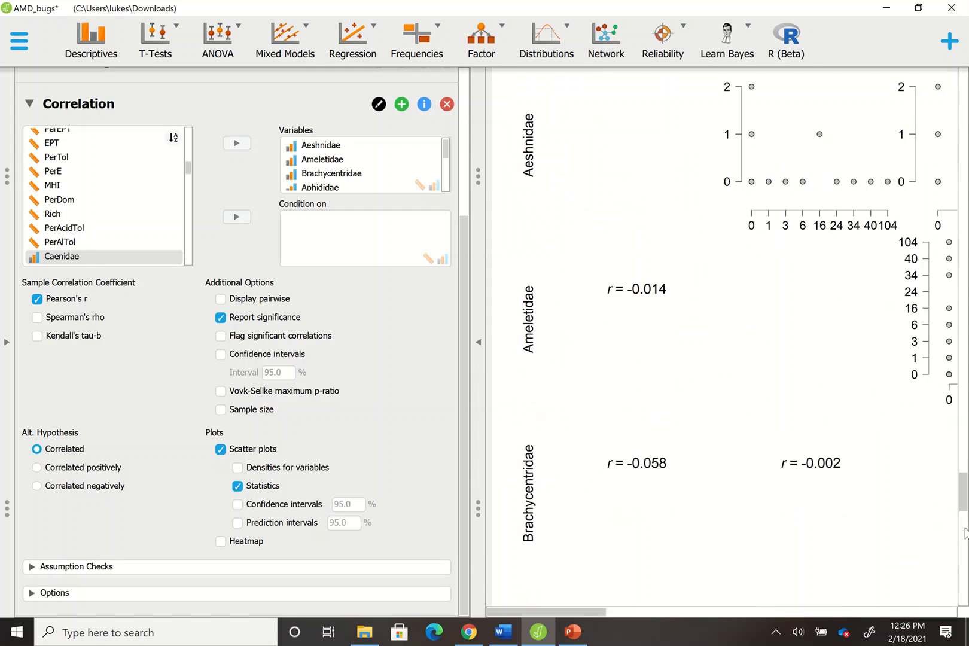
click(725, 616)
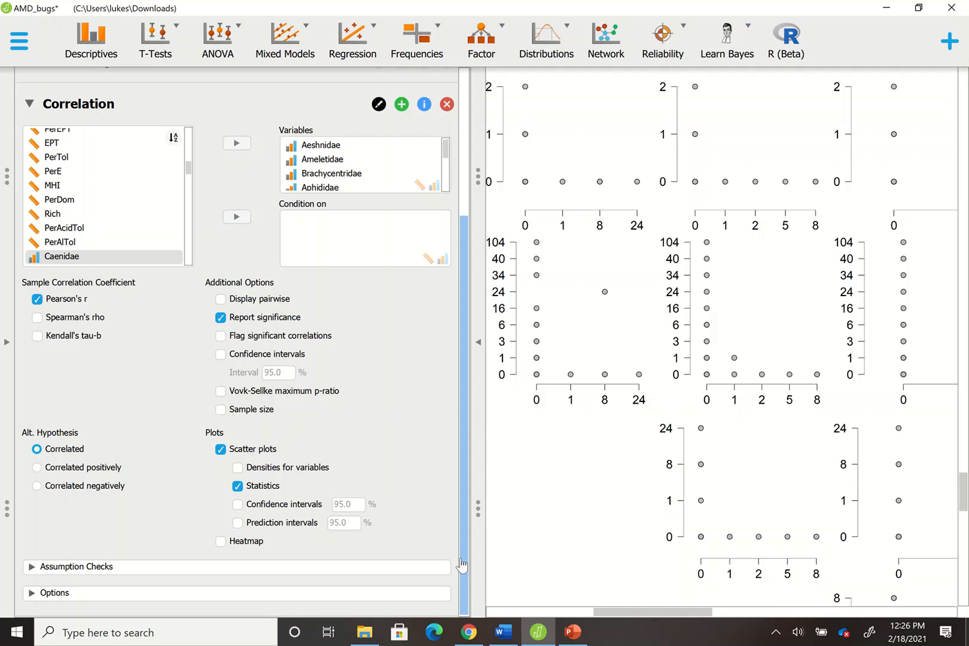
Show the missing-values options, and hide the analysis form to view the full Pearson's correlations table.
click(177, 592)
scroll(455, 558, down, 2)
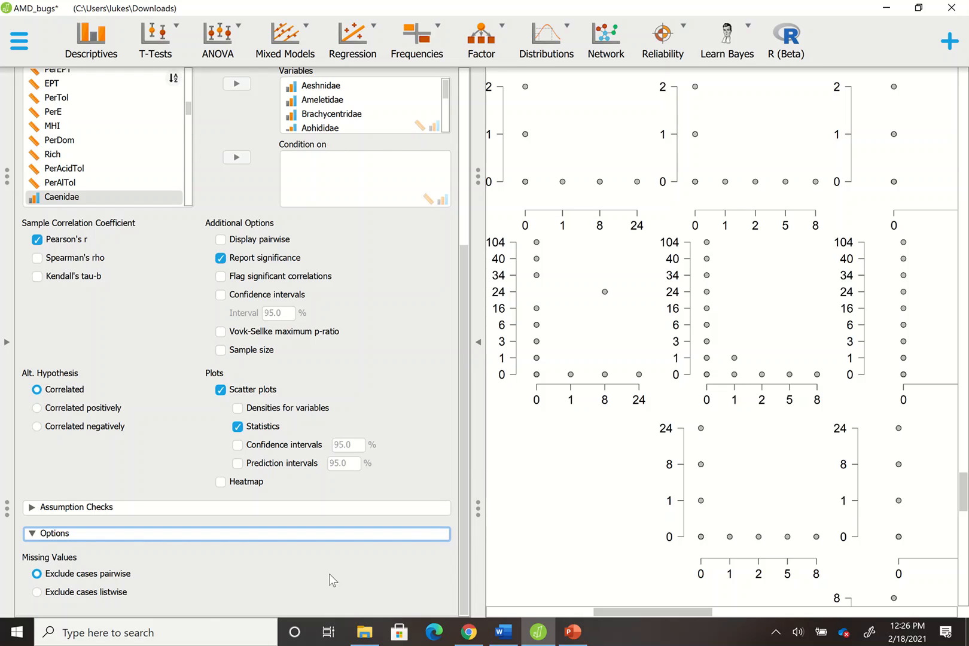
click(478, 373)
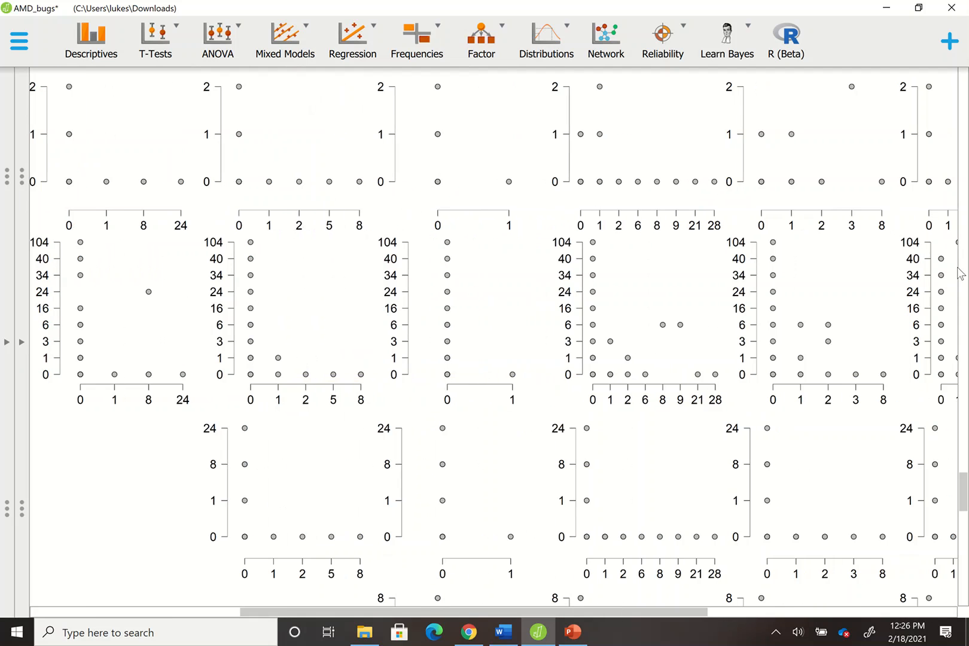
drag(965, 500, 967, 450)
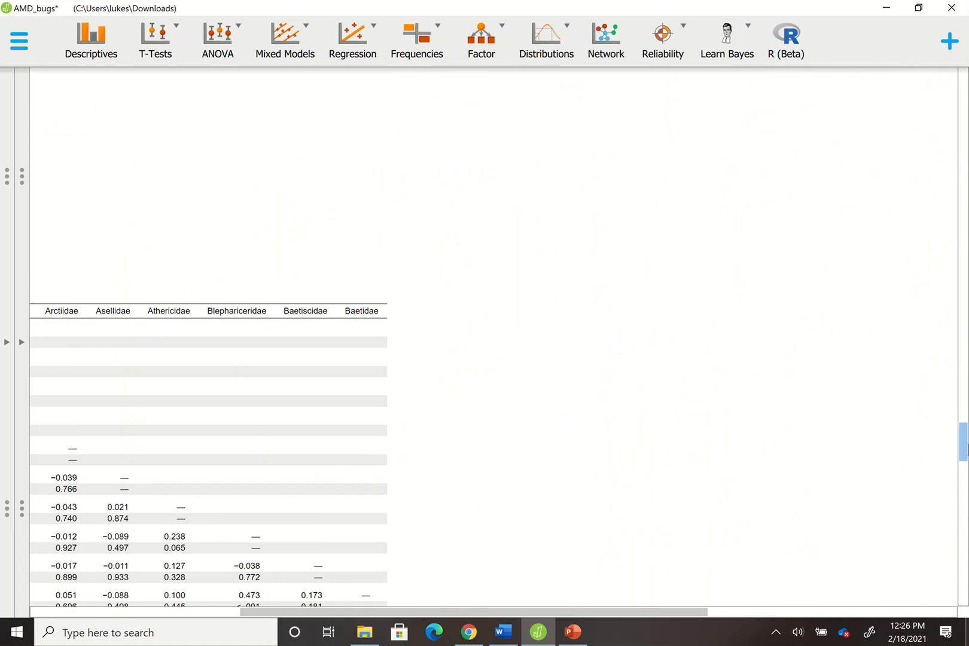
drag(583, 611, 401, 601)
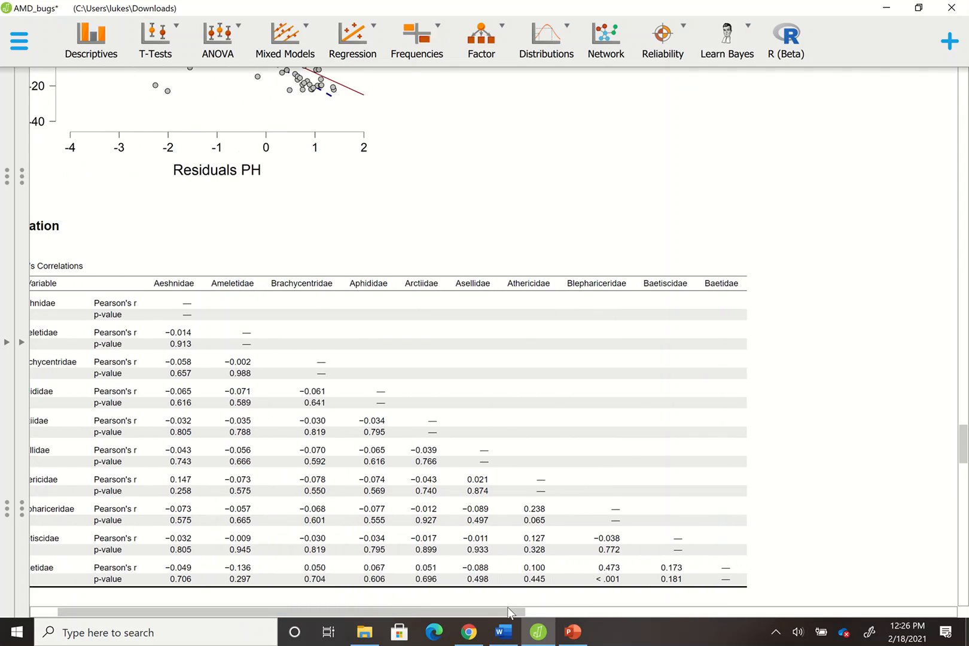
drag(507, 607, 411, 612)
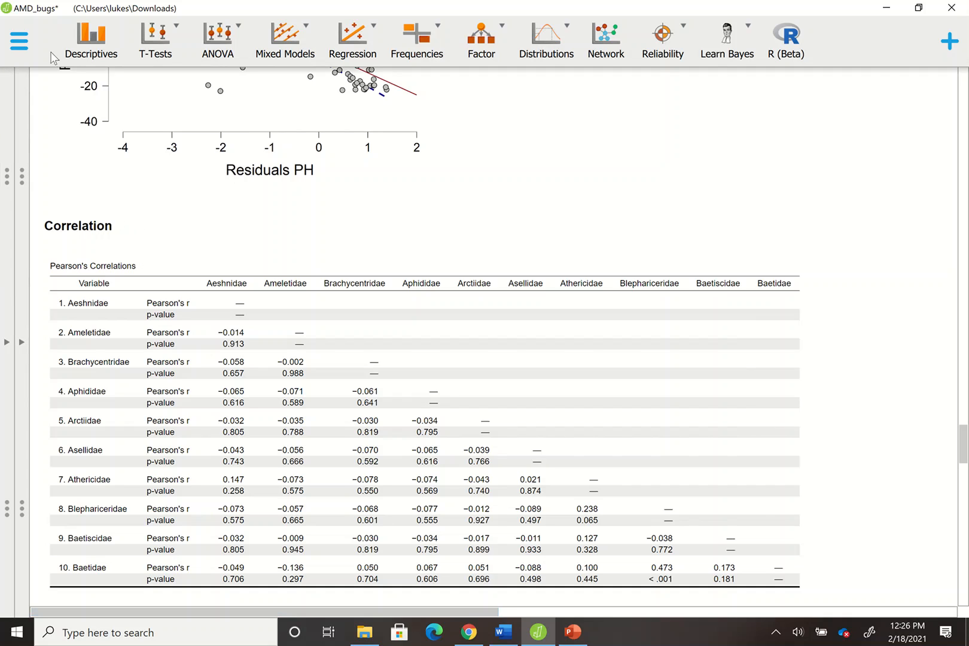
Start saving the analysis as a new file in the computer's Documents folder.
click(19, 42)
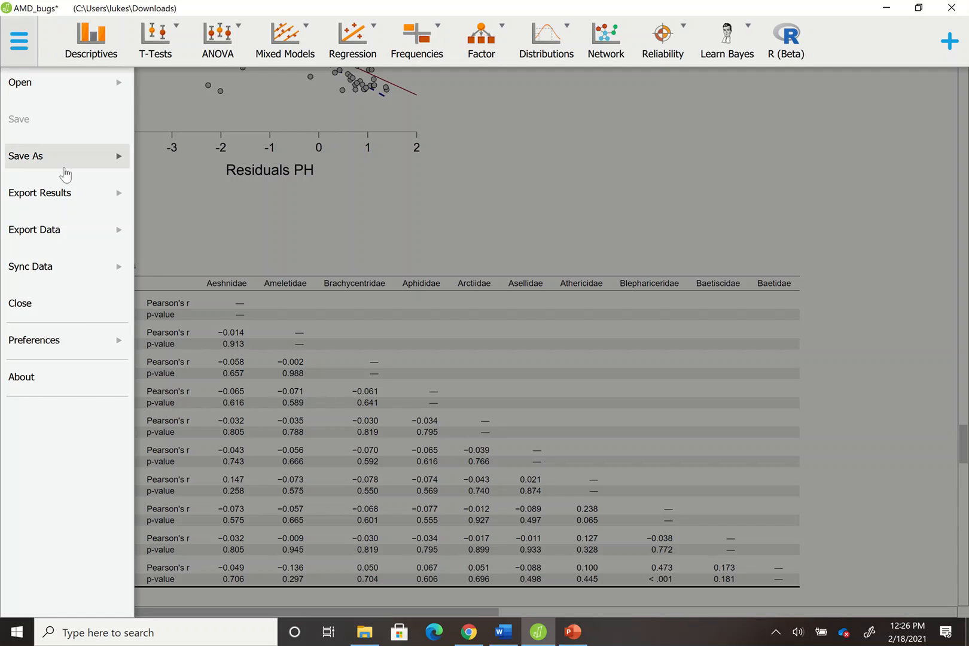
click(66, 172)
click(217, 101)
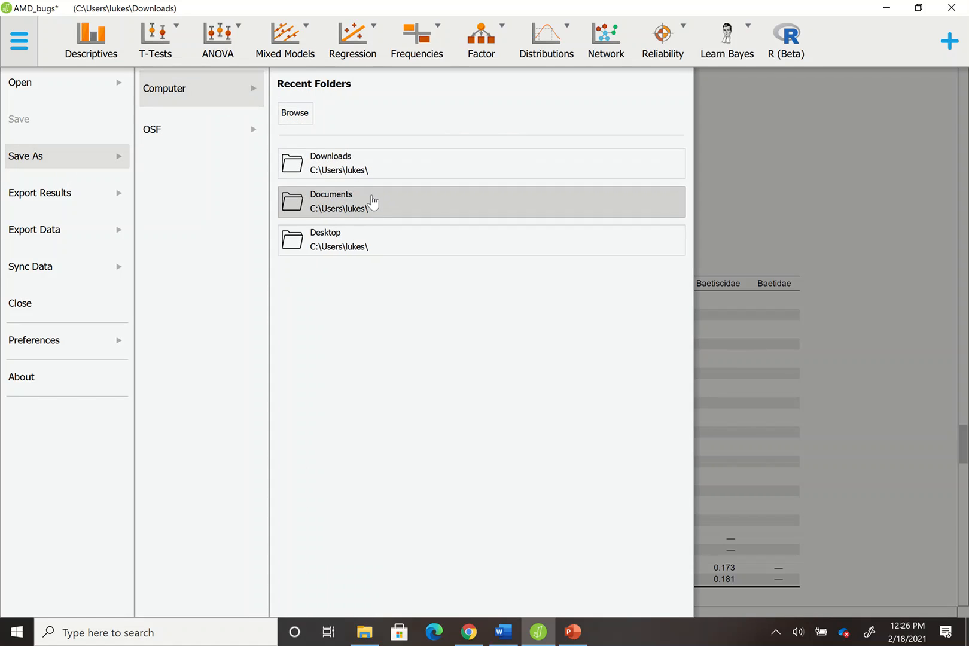
click(373, 202)
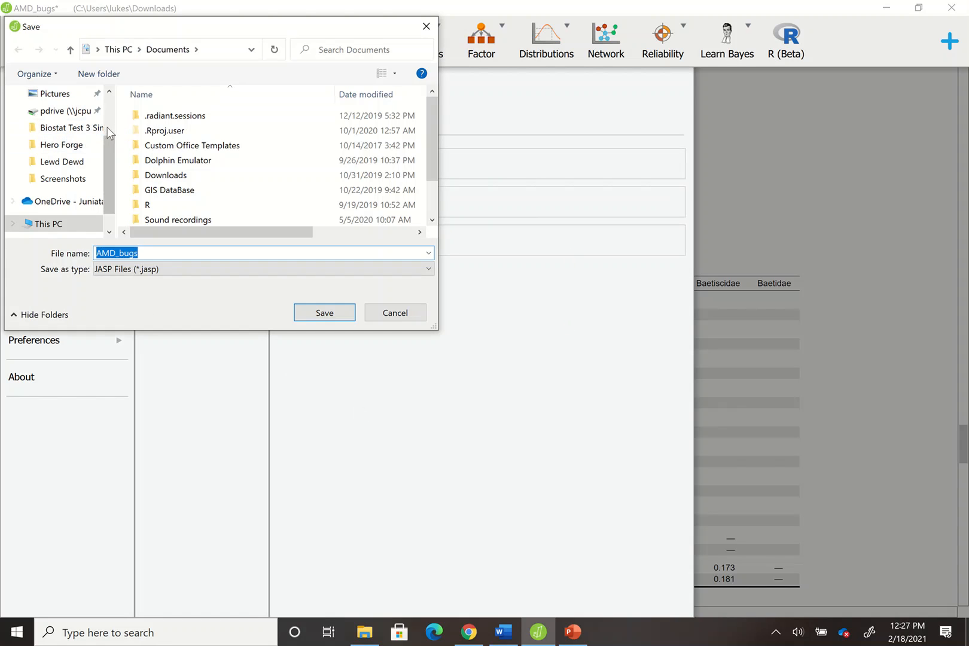
scroll(107, 127, up, 2)
Replace the proposed file name with "Bug Data Jasp".
click(162, 253)
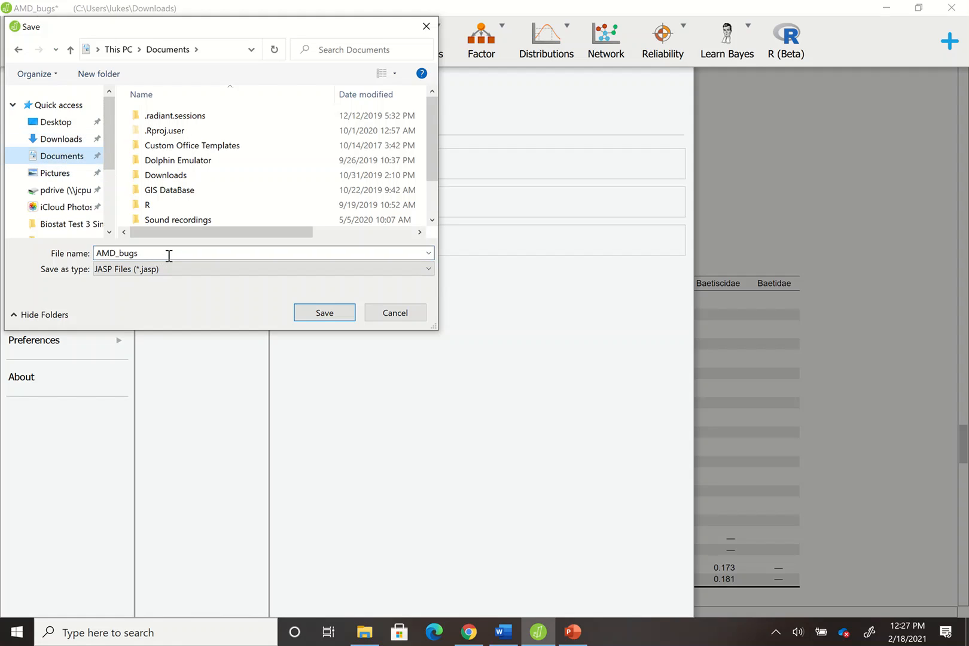
double_click(168, 255)
text(\)
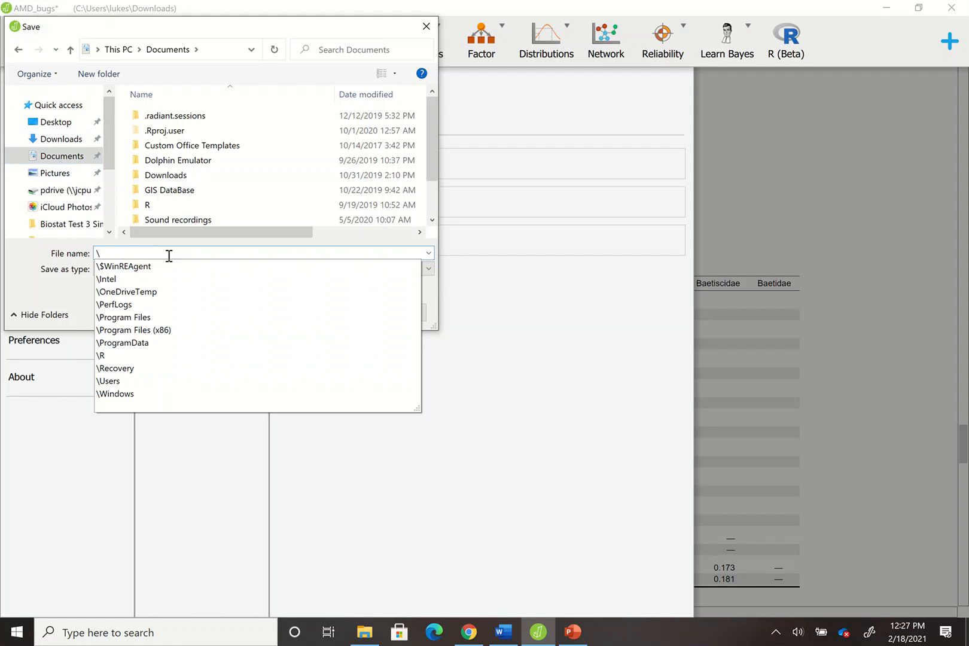
key(BackSpace)
text(Bu)
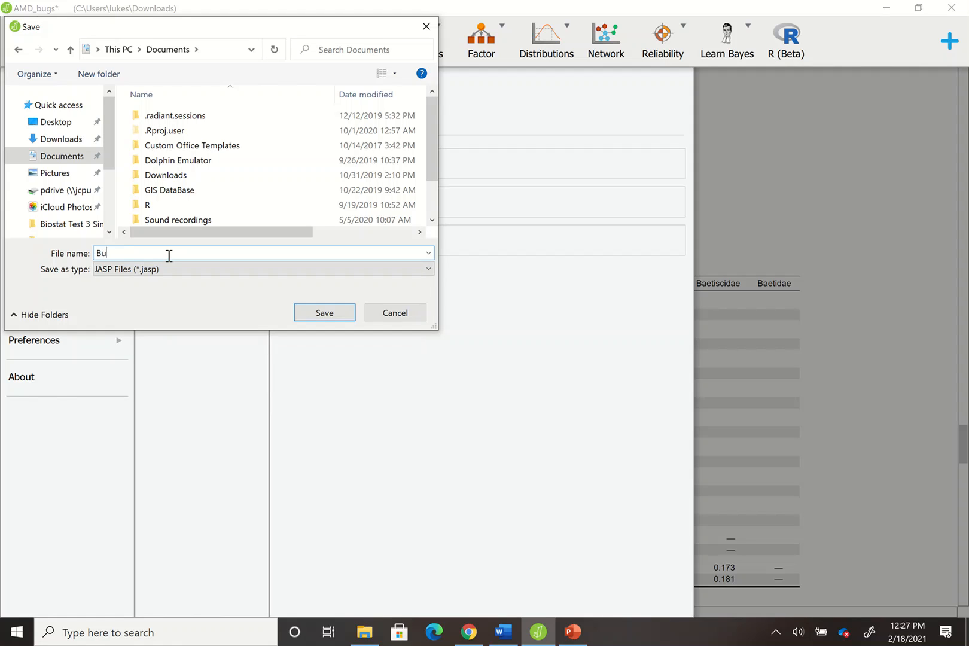
text(g Jasp)
key(Left)
key(Left)
key(Left)
key(Left)
text(Data)
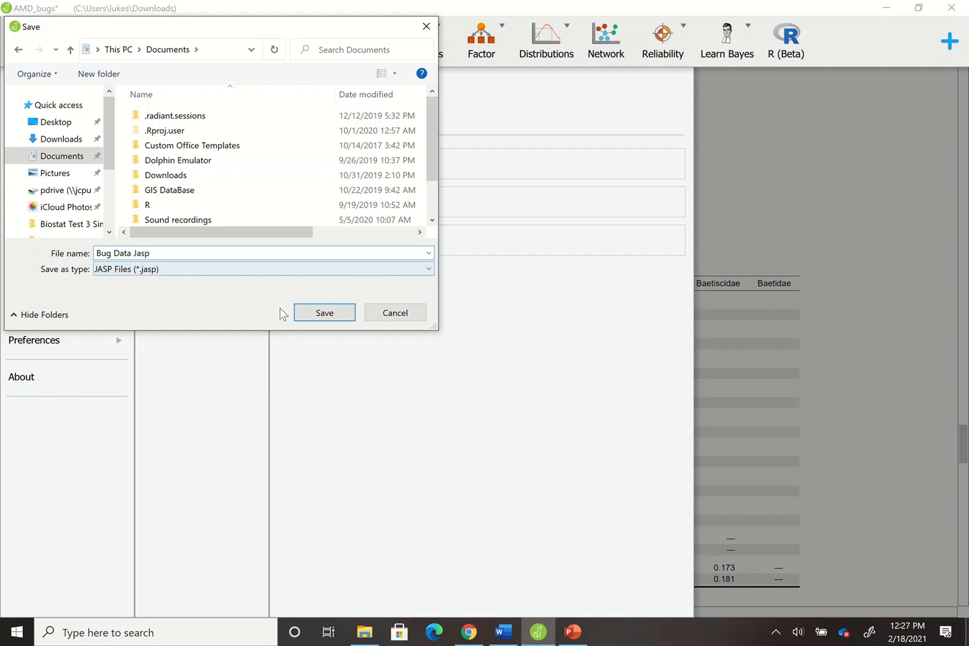
Append the surname to the file name and save the analysis as a JASP file.
click(236, 254)
text(v)
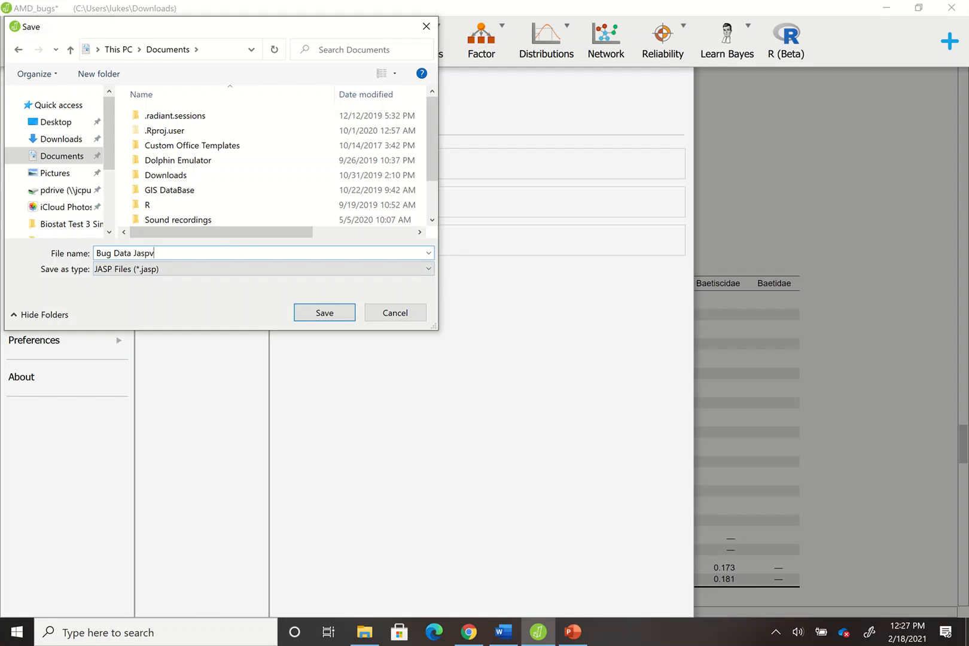
key(BackSpace)
text(Simonian)
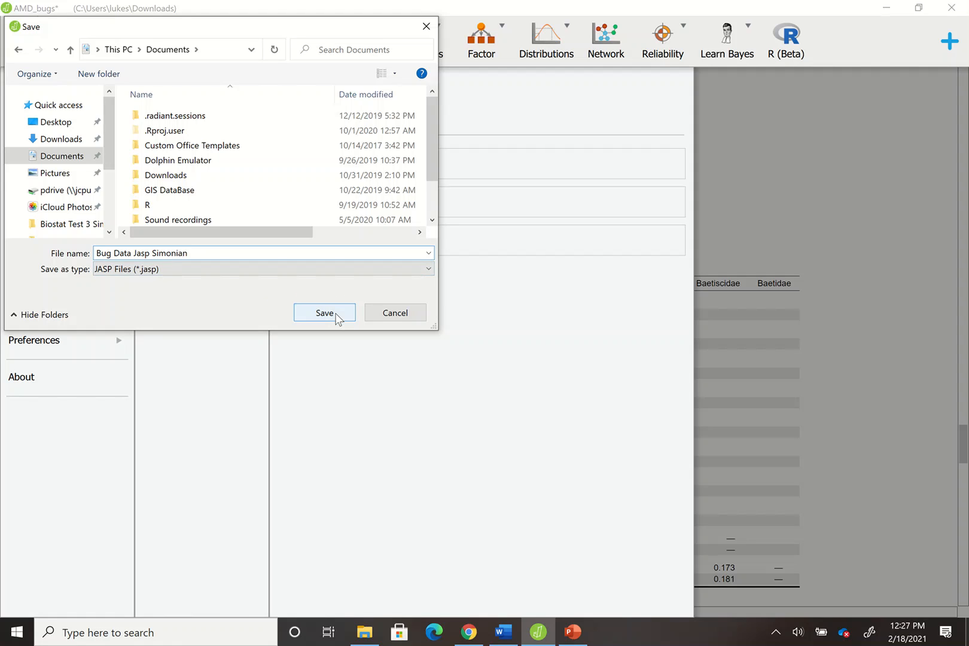
click(343, 268)
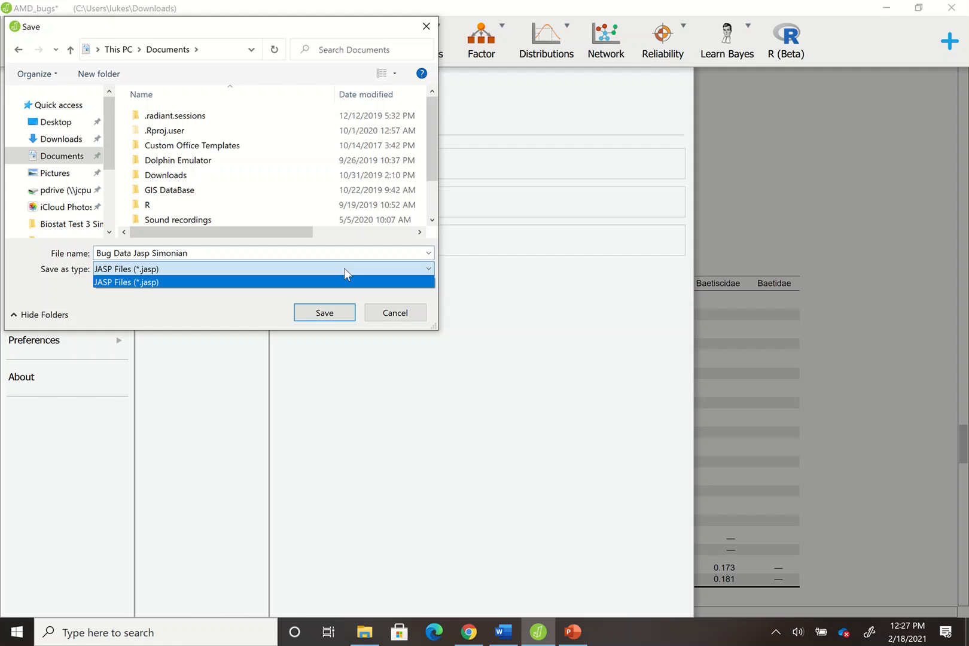
click(344, 267)
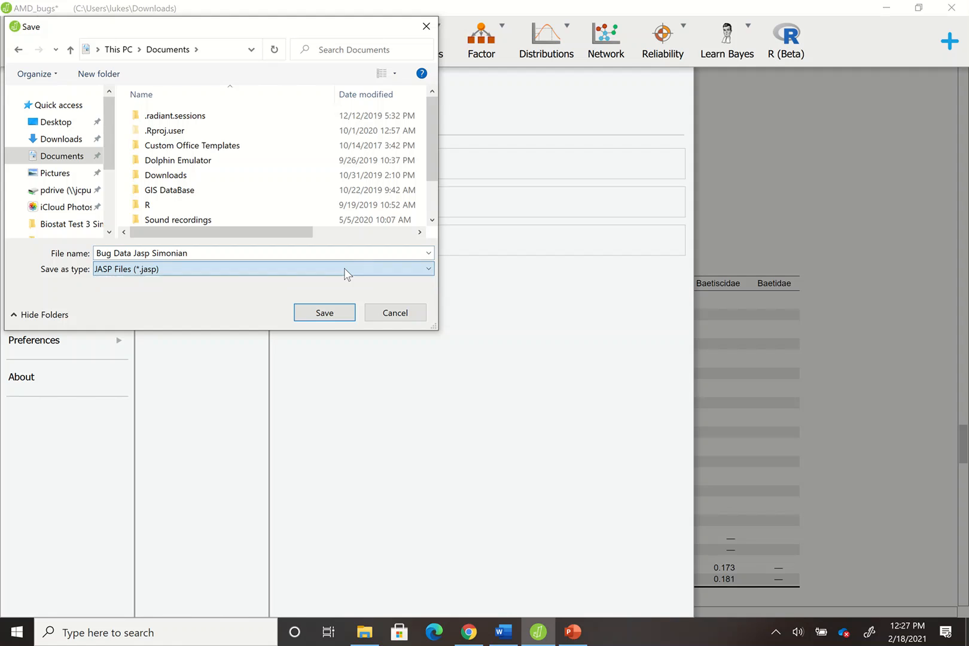
click(325, 312)
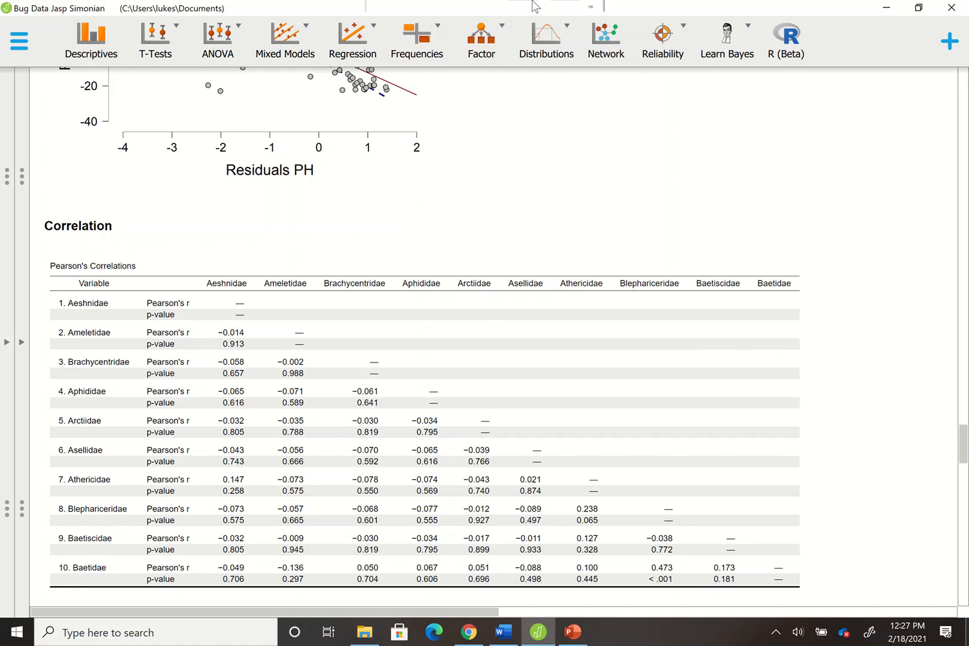
mouse_move(458, 3)
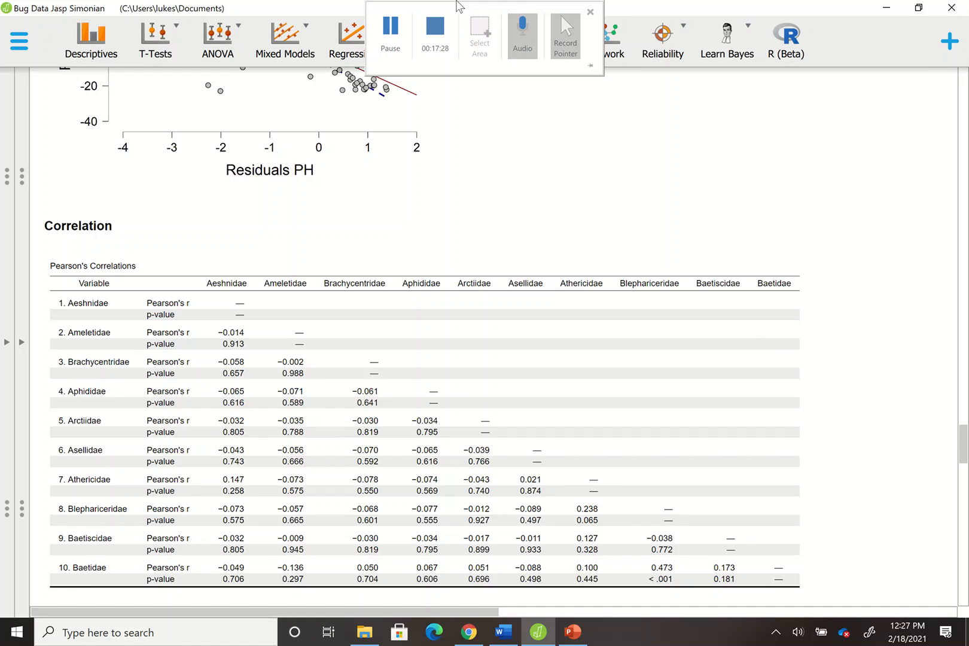